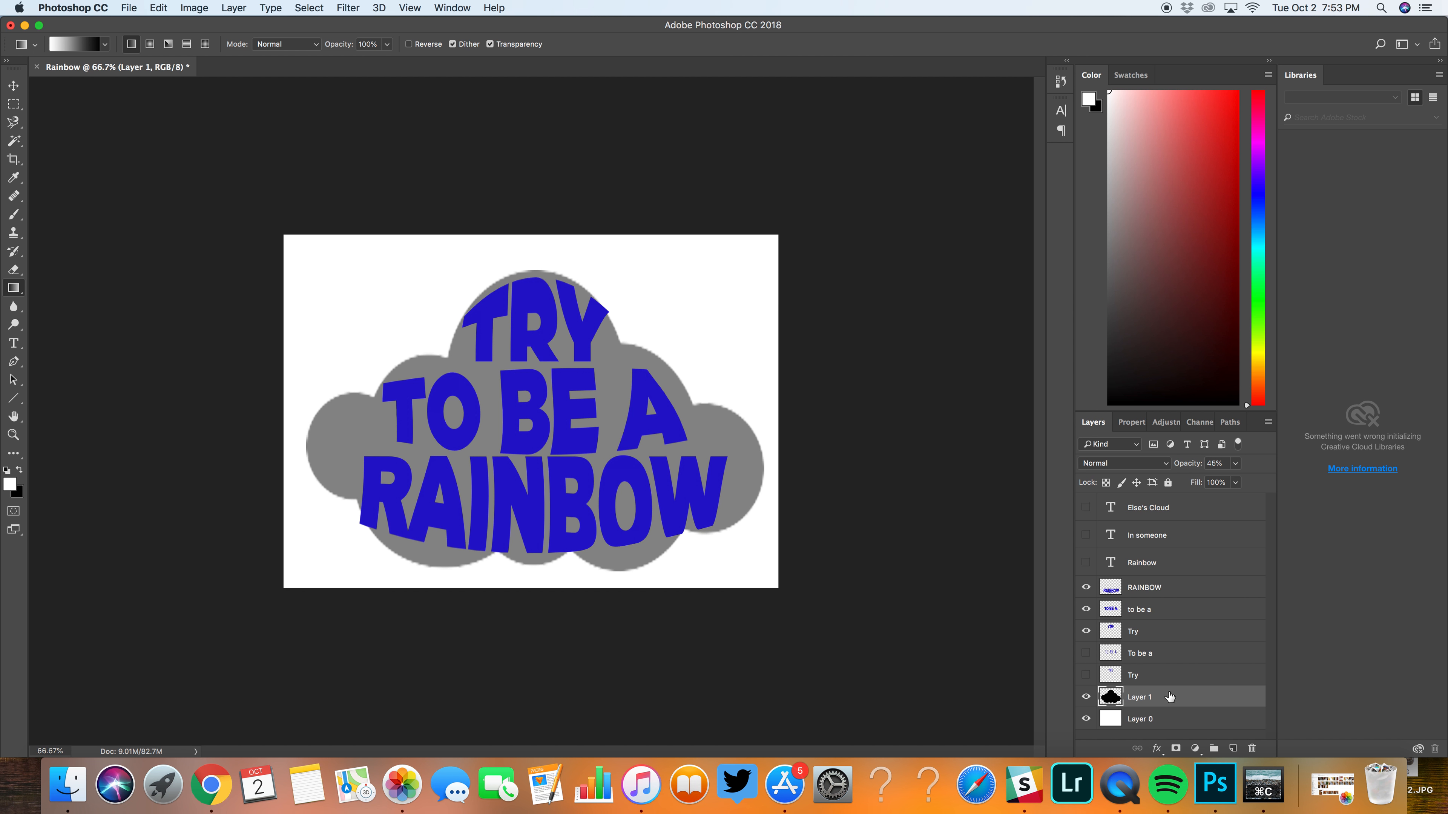
Step: Add a Gradient Overlay with the rainbow spectrum preset to the RAINBOW layer, angled so the colours run across the word
{"action": "left_click", "coordinate": [1163, 594]}
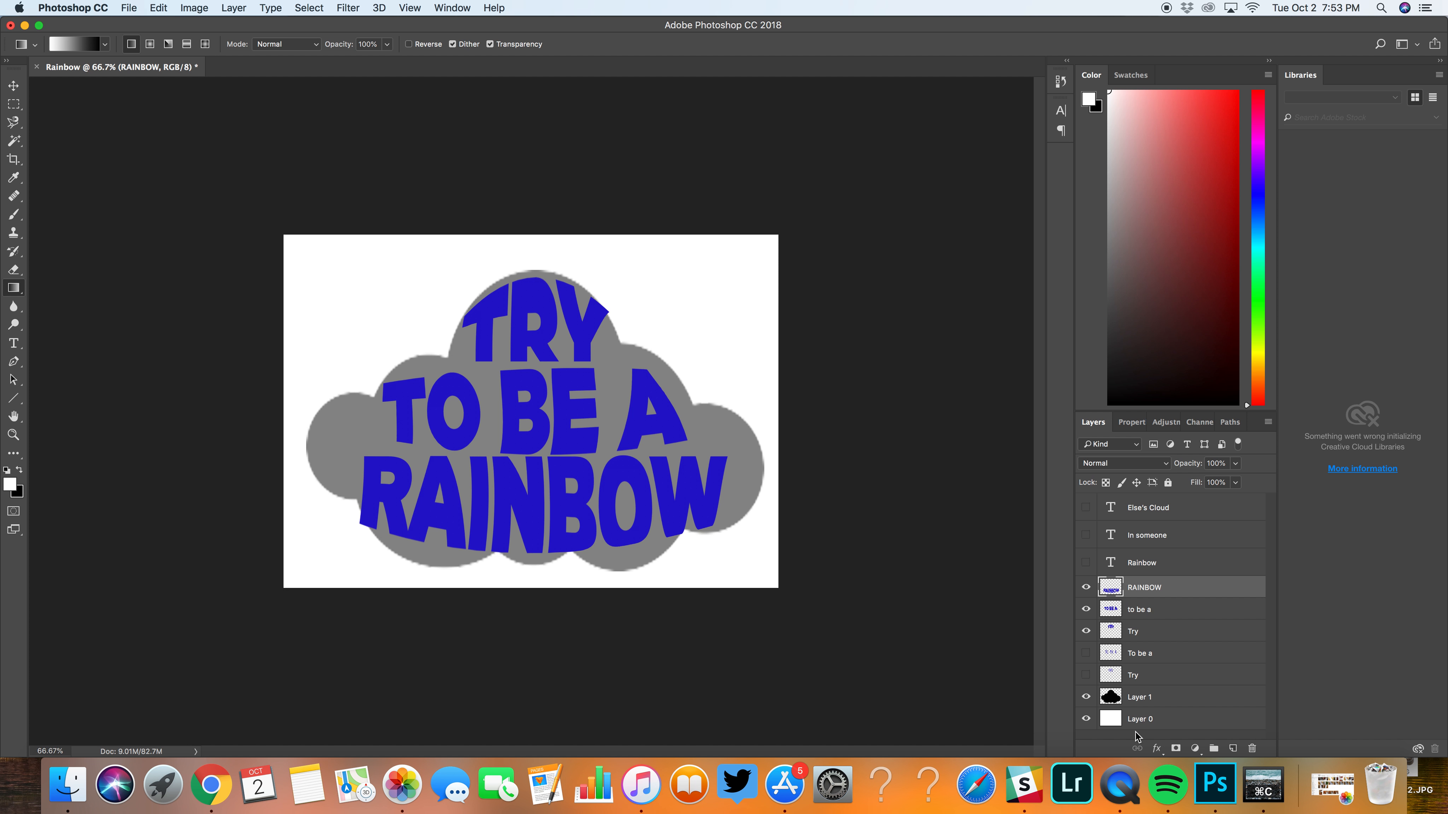
{"action": "left_click", "coordinate": [1157, 751]}
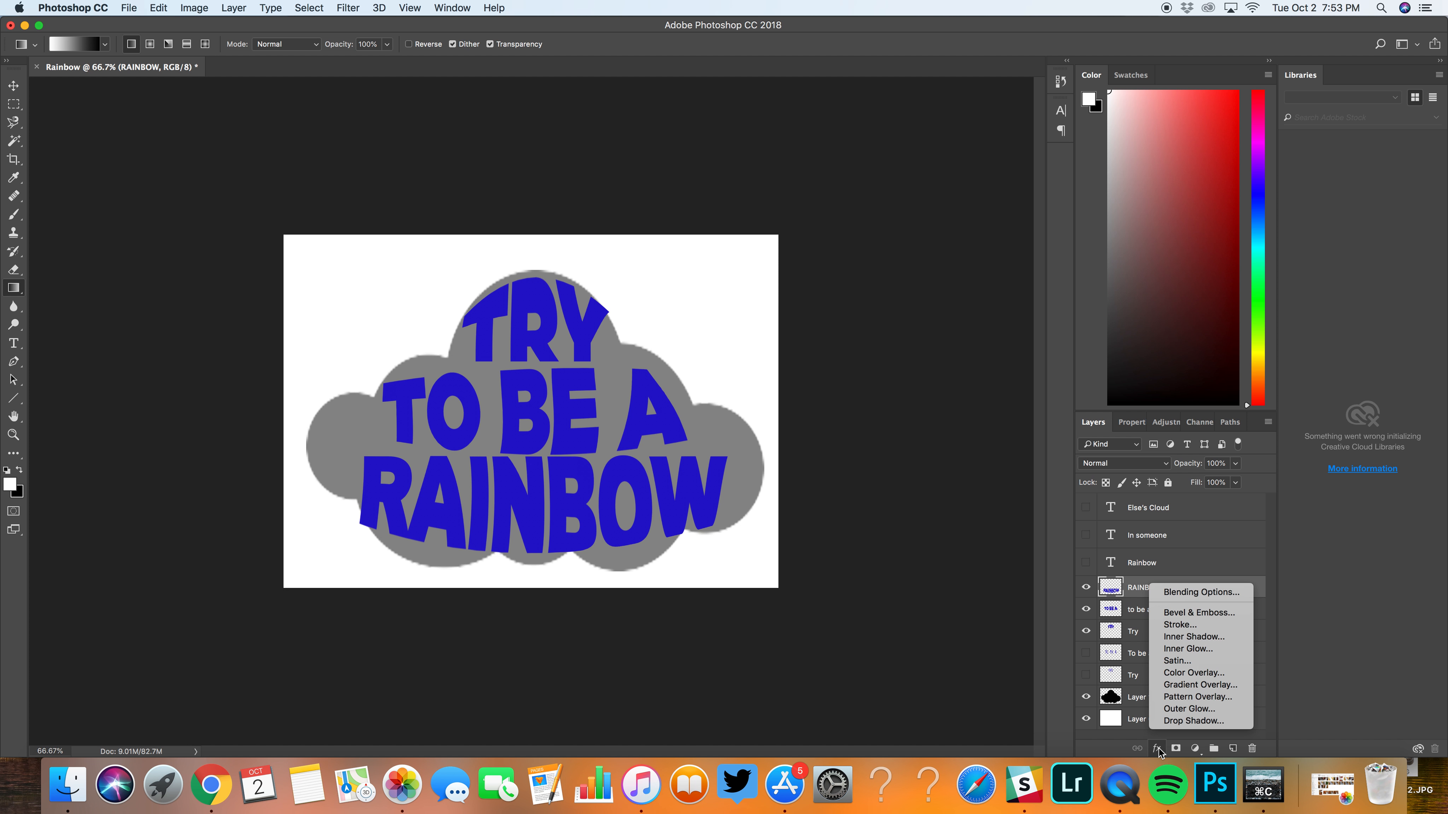
{"action": "left_click", "coordinate": [1222, 689]}
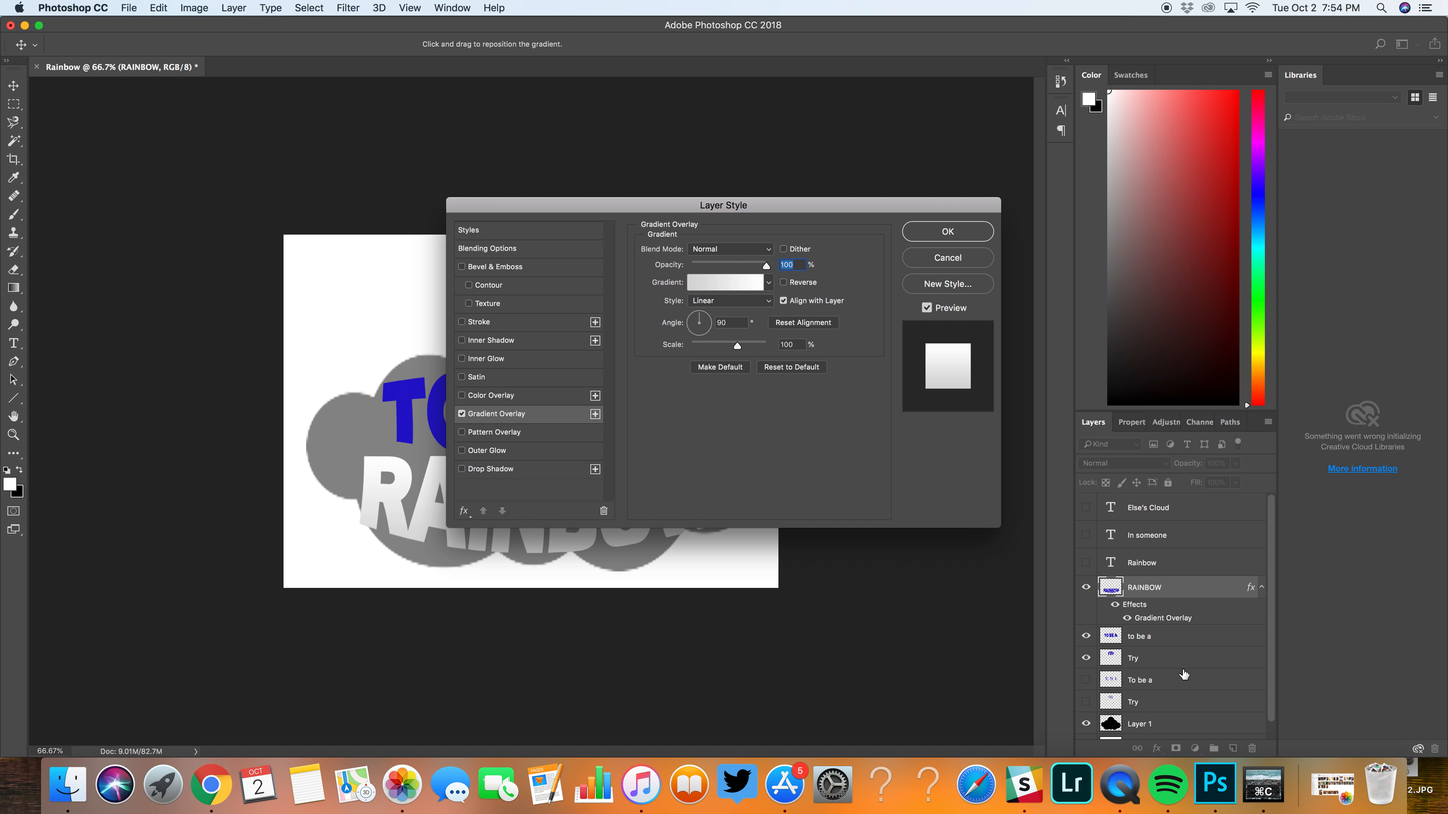
{"action": "left_click_drag", "start_coordinate": [541, 204], "coordinate": [798, 150]}
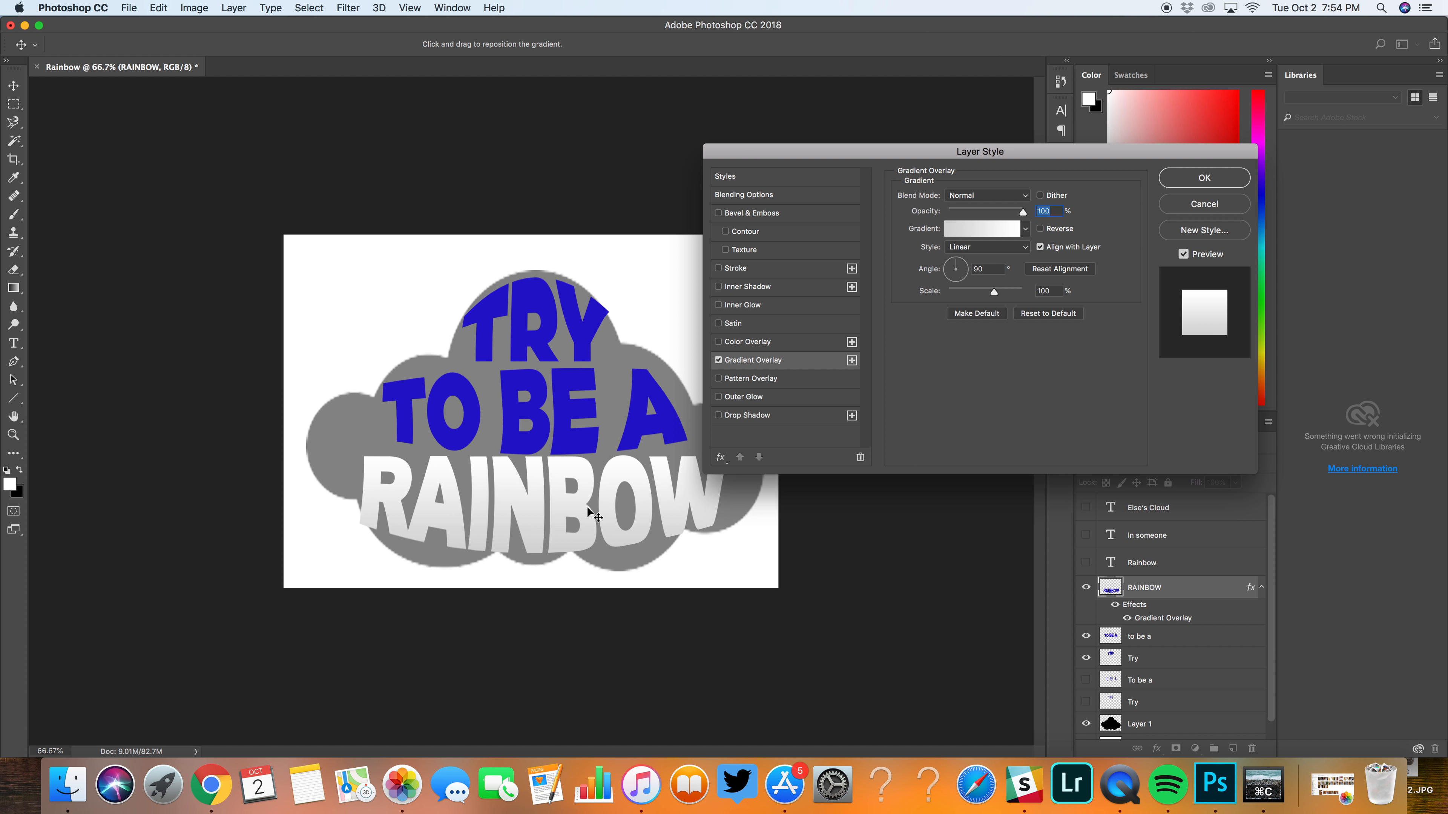
{"action": "left_click", "coordinate": [1026, 231]}
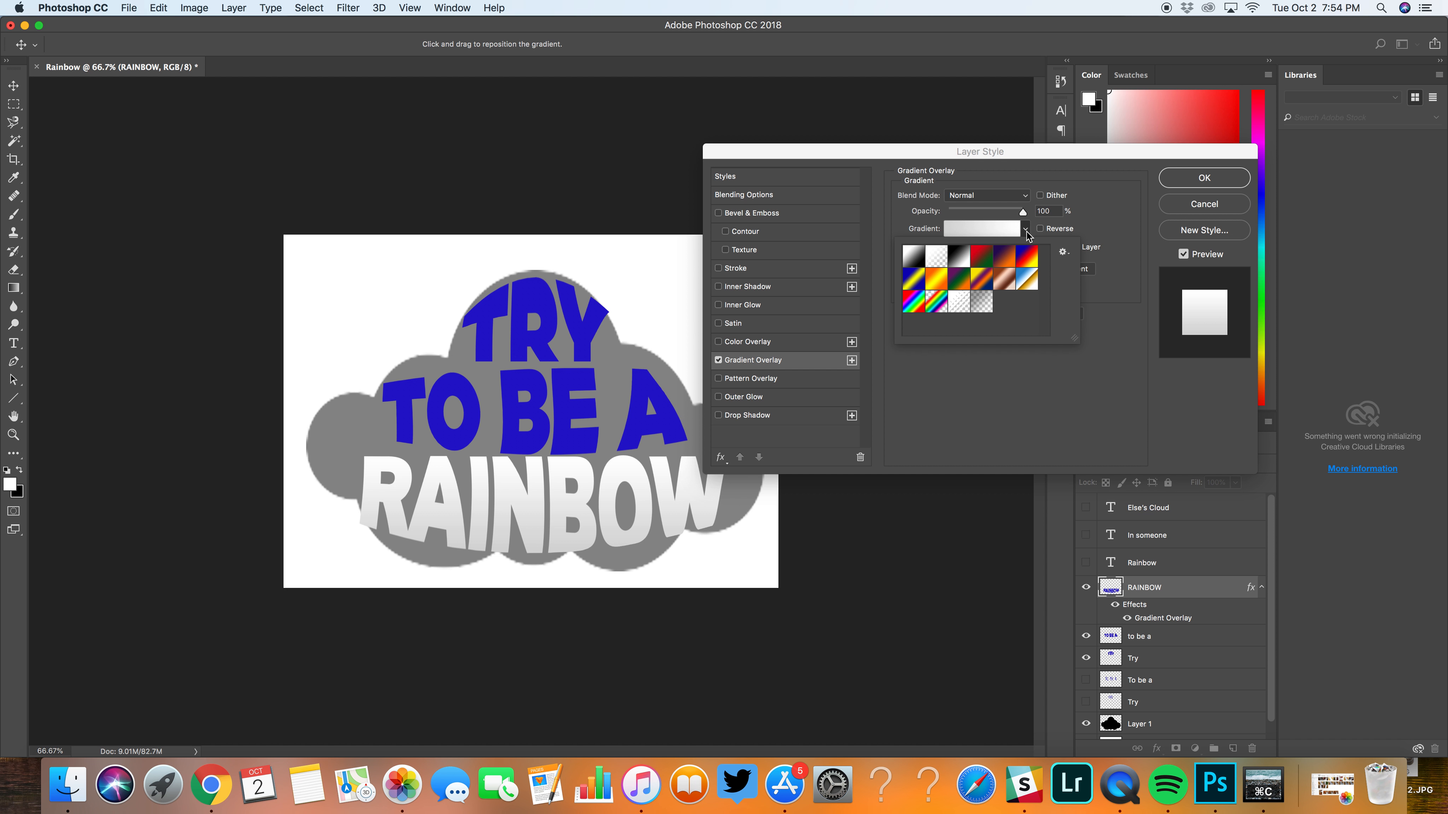
{"action": "left_click", "coordinate": [913, 303]}
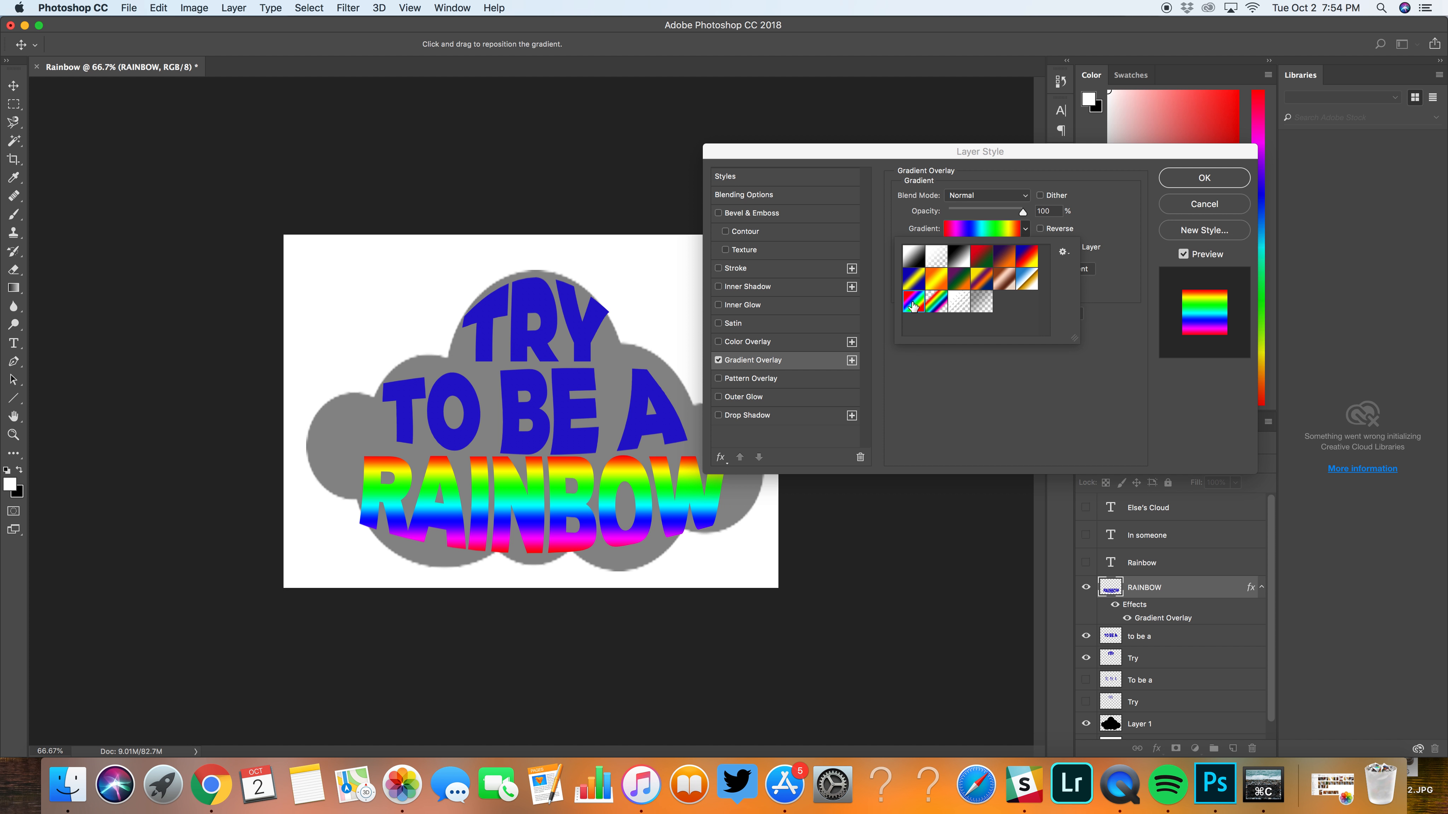
{"action": "left_click", "coordinate": [1058, 374]}
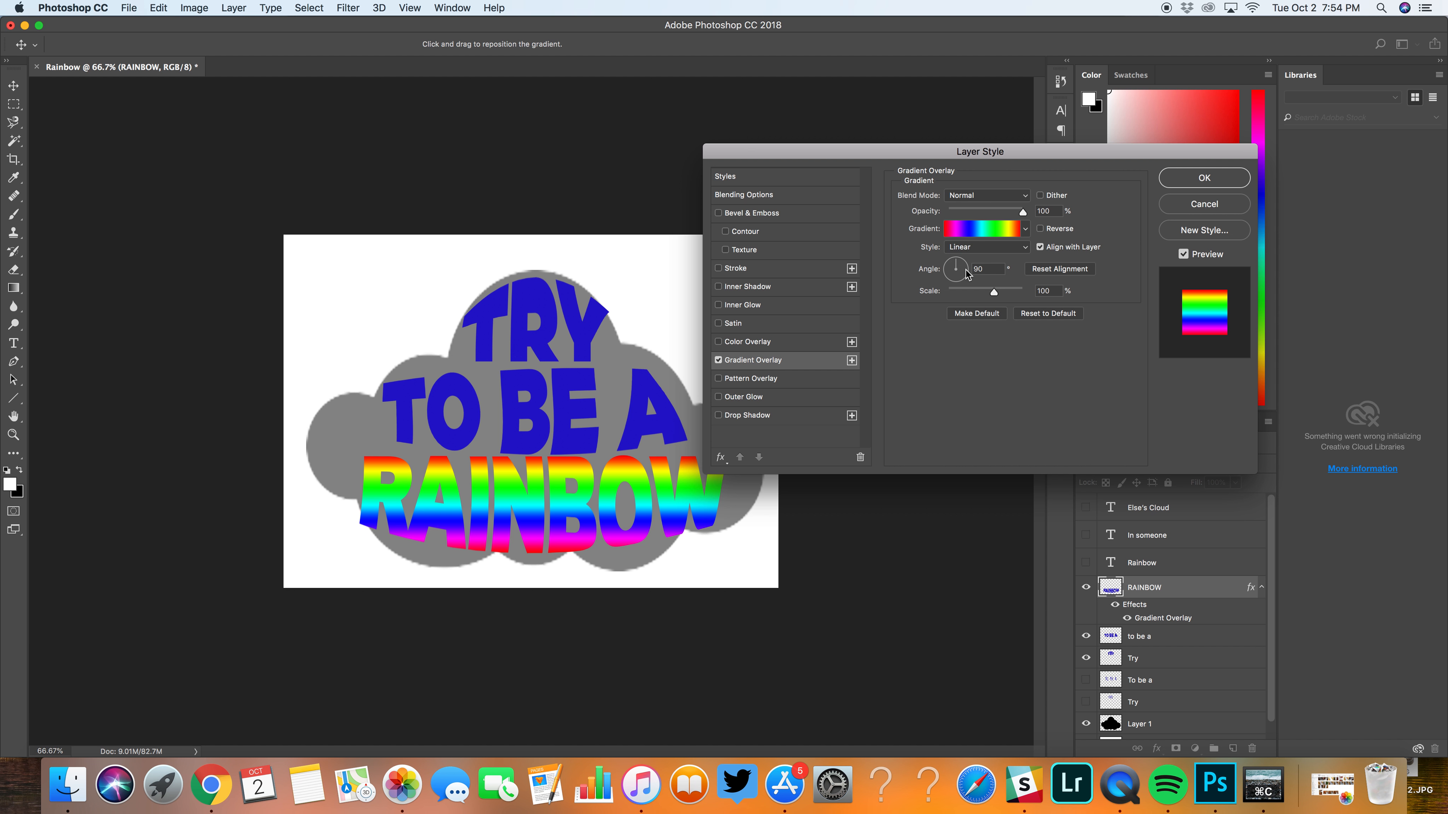
{"action": "left_click", "coordinate": [973, 279]}
{"action": "mouse_move", "coordinate": [973, 264]}
{"action": "left_mouse_down"}
{"action": "mouse_move", "coordinate": [939, 271]}
{"action": "mouse_move", "coordinate": [969, 267]}
{"action": "left_mouse_up"}
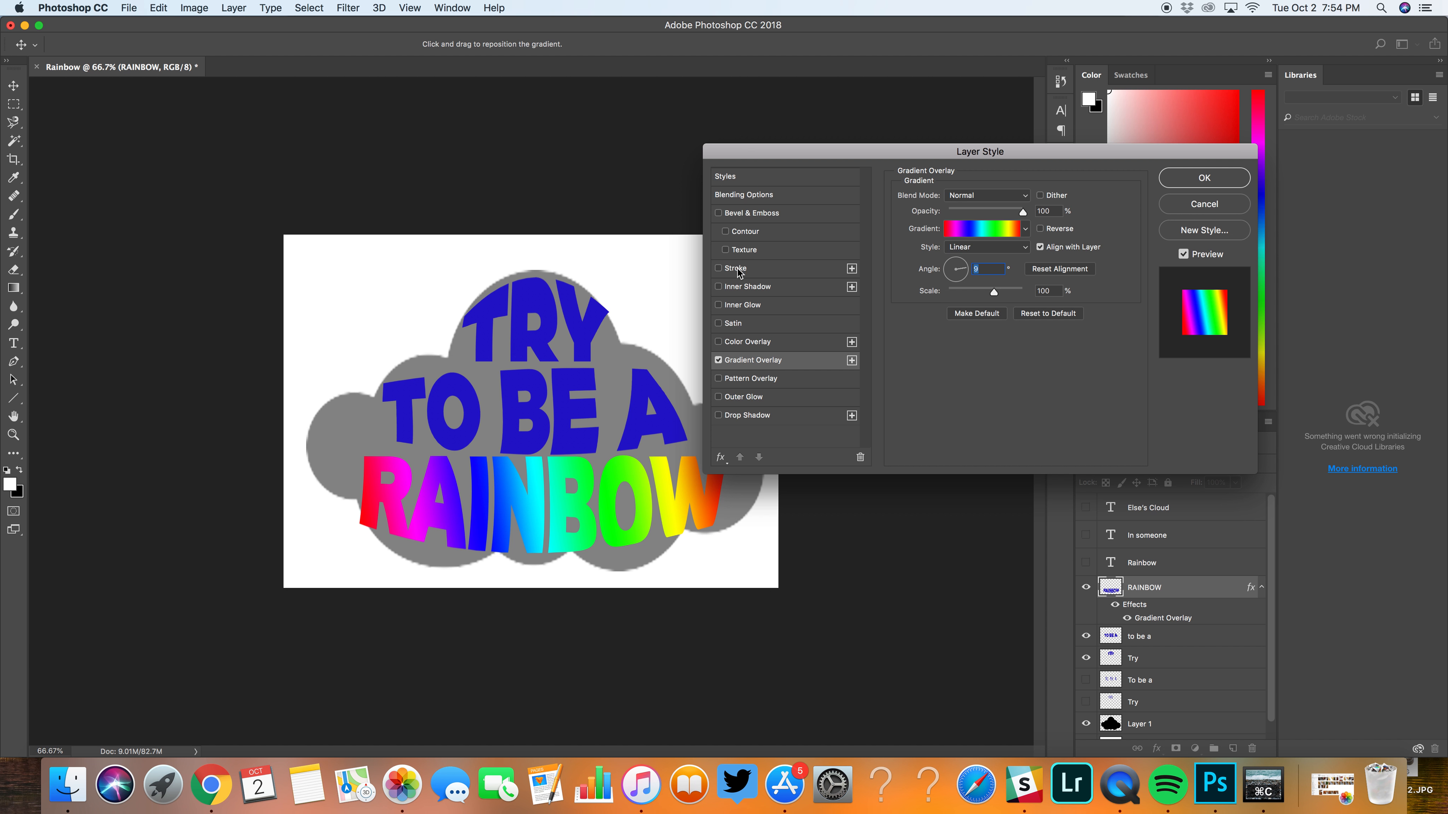
Step: Try a purple Color Overlay (#9f13cd) on the RAINBOW layer and switch it off again
{"action": "left_click", "coordinate": [753, 342]}
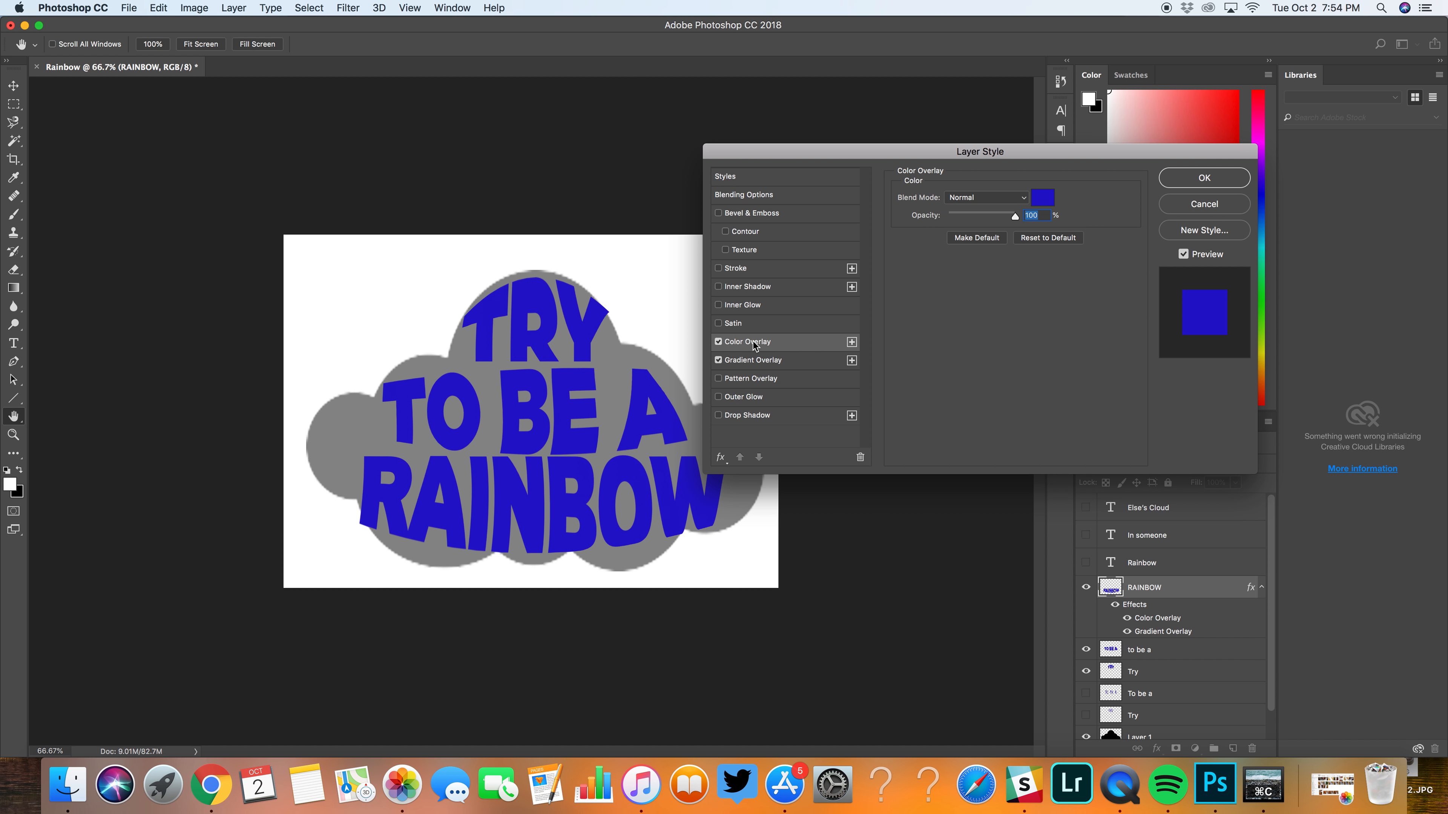
{"action": "left_click", "coordinate": [1044, 214]}
{"action": "left_click", "coordinate": [1050, 196]}
{"action": "left_click", "coordinate": [741, 302]}
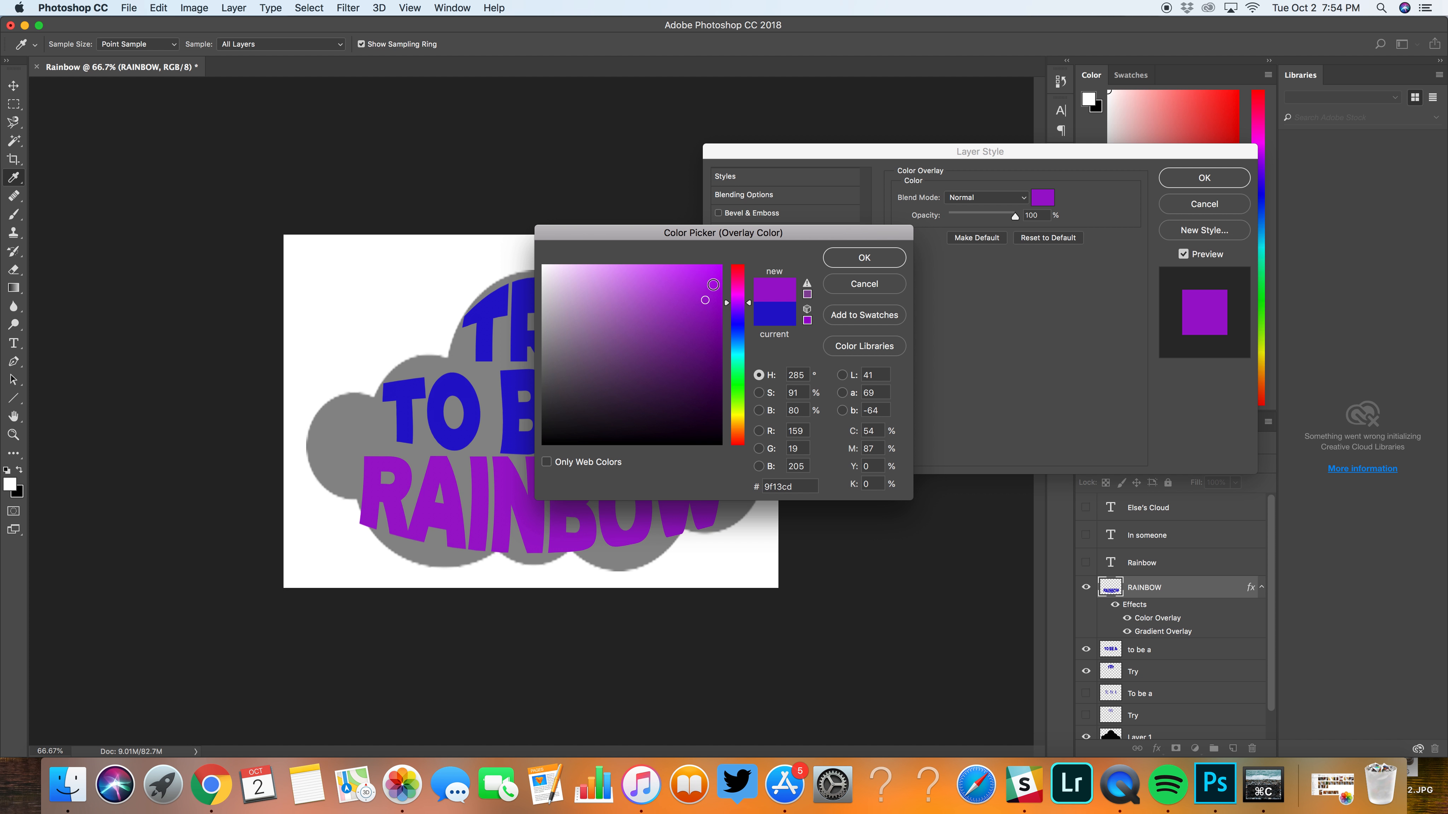
{"action": "left_click", "coordinate": [882, 260]}
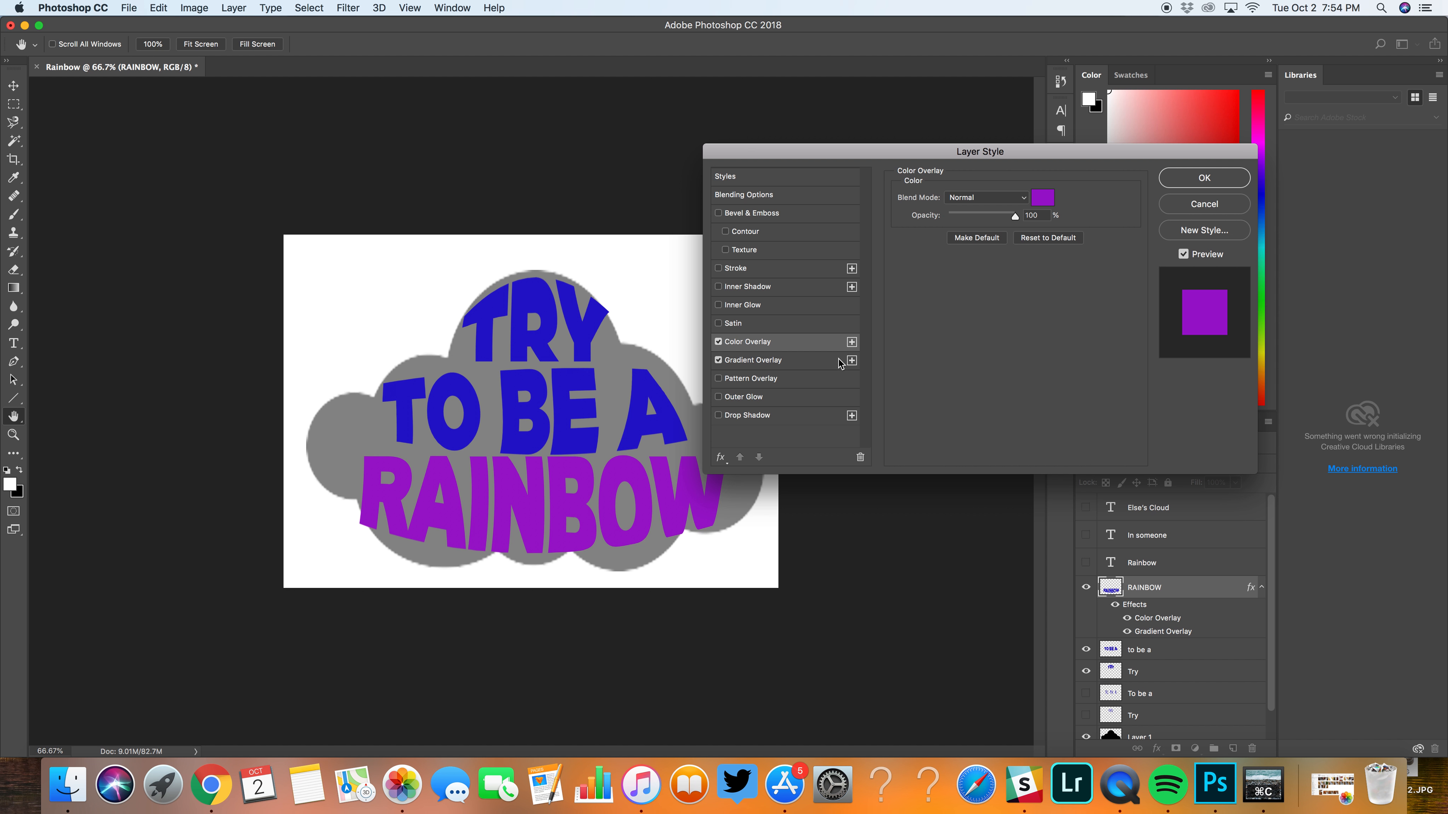
{"action": "left_click", "coordinate": [718, 343]}
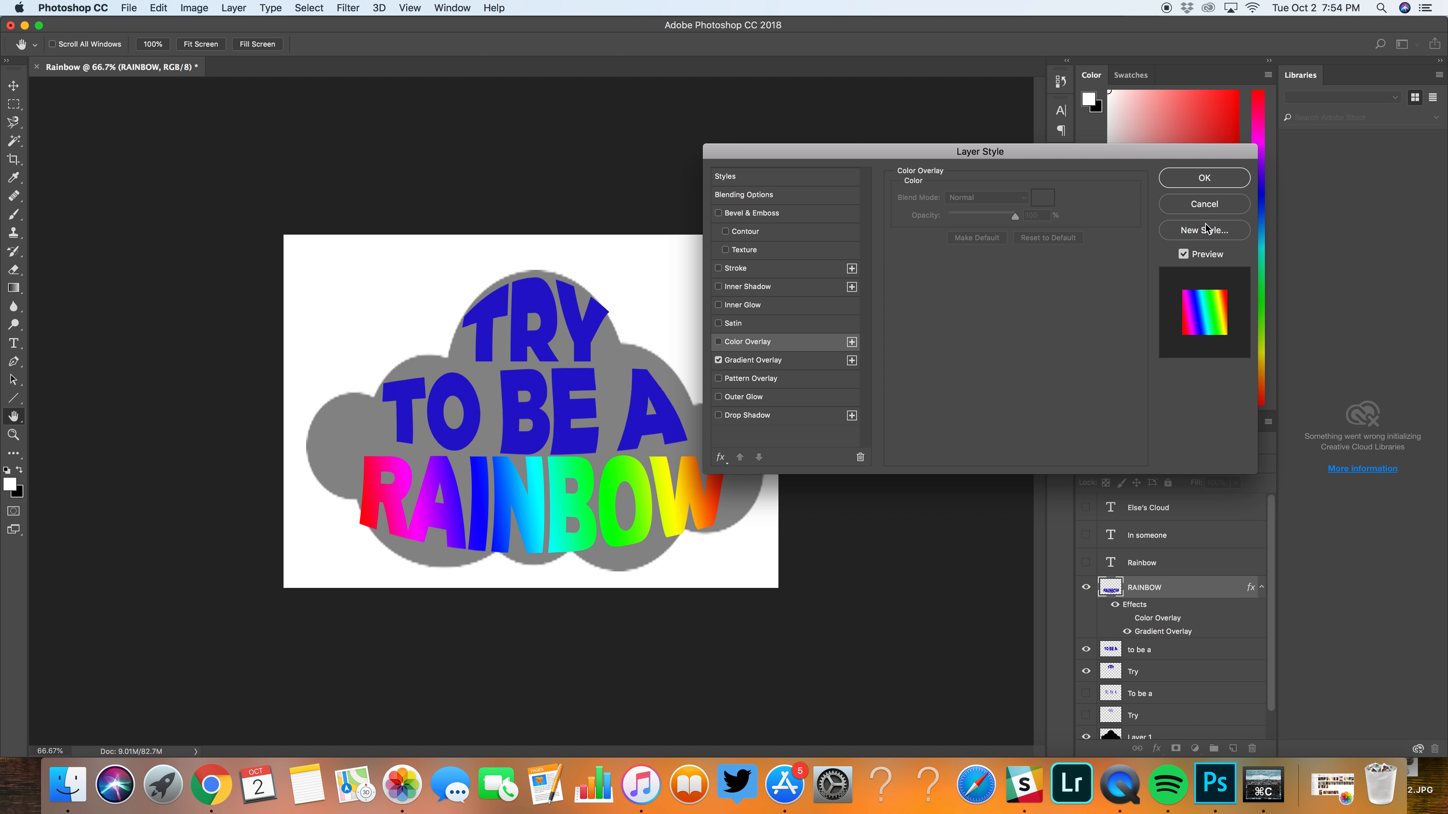
Step: Apply the RAINBOW layer's style and add a Drop Shadow effect to the visible "to be a" layer
{"action": "left_click", "coordinate": [1208, 181]}
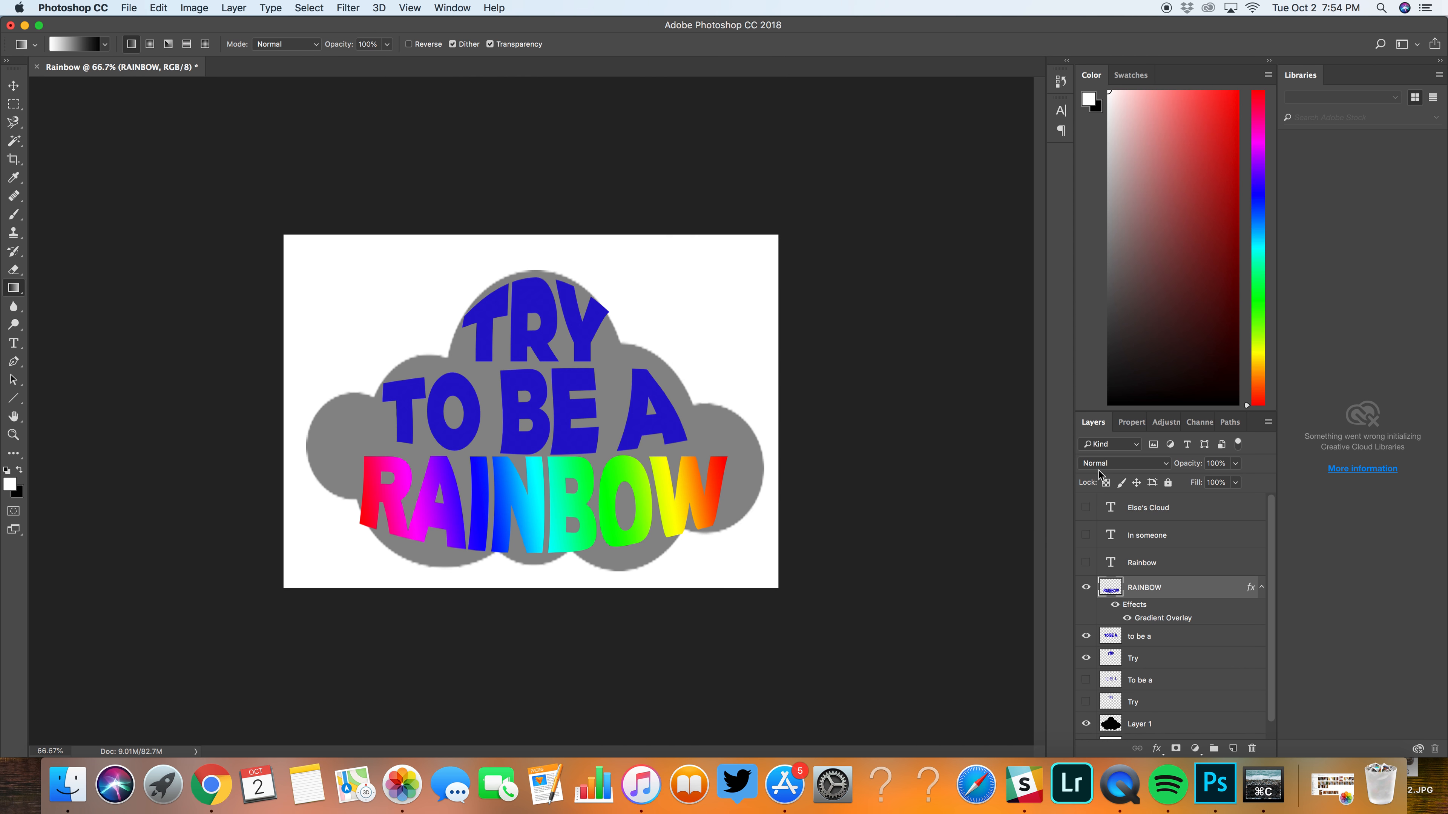
{"action": "left_click", "coordinate": [1179, 646]}
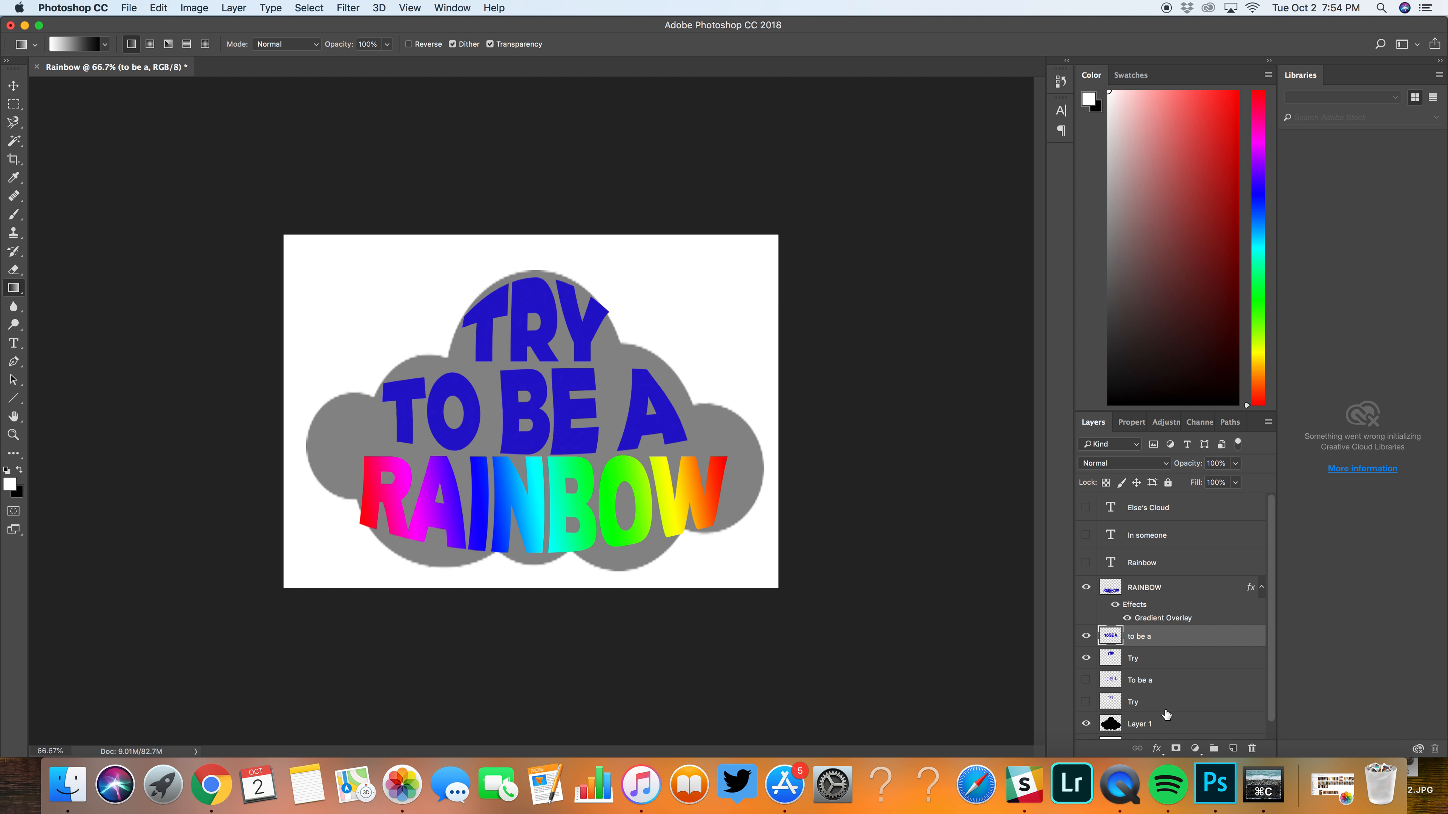
{"action": "left_click", "coordinate": [1157, 748]}
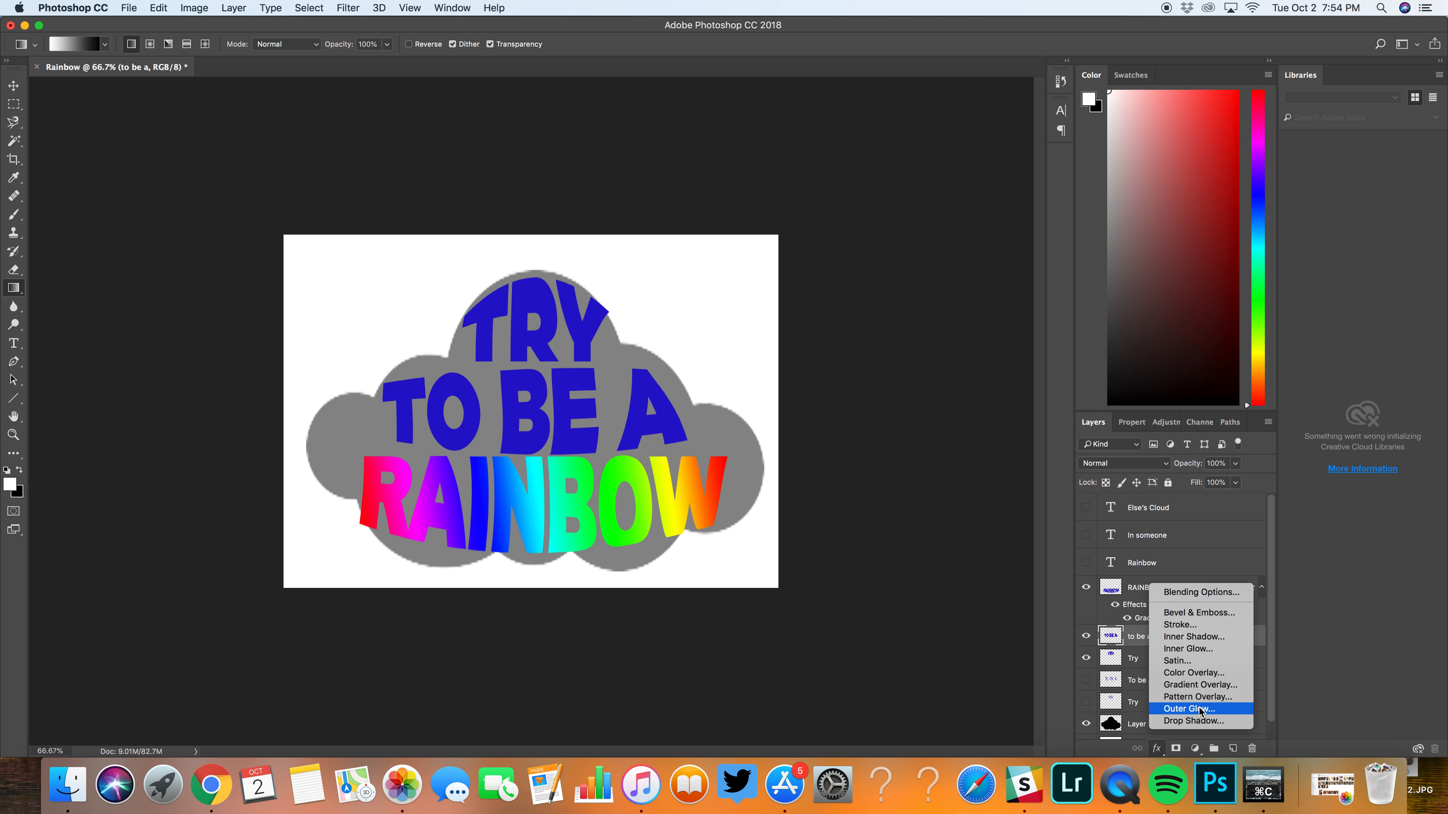
{"action": "left_click", "coordinate": [1194, 720]}
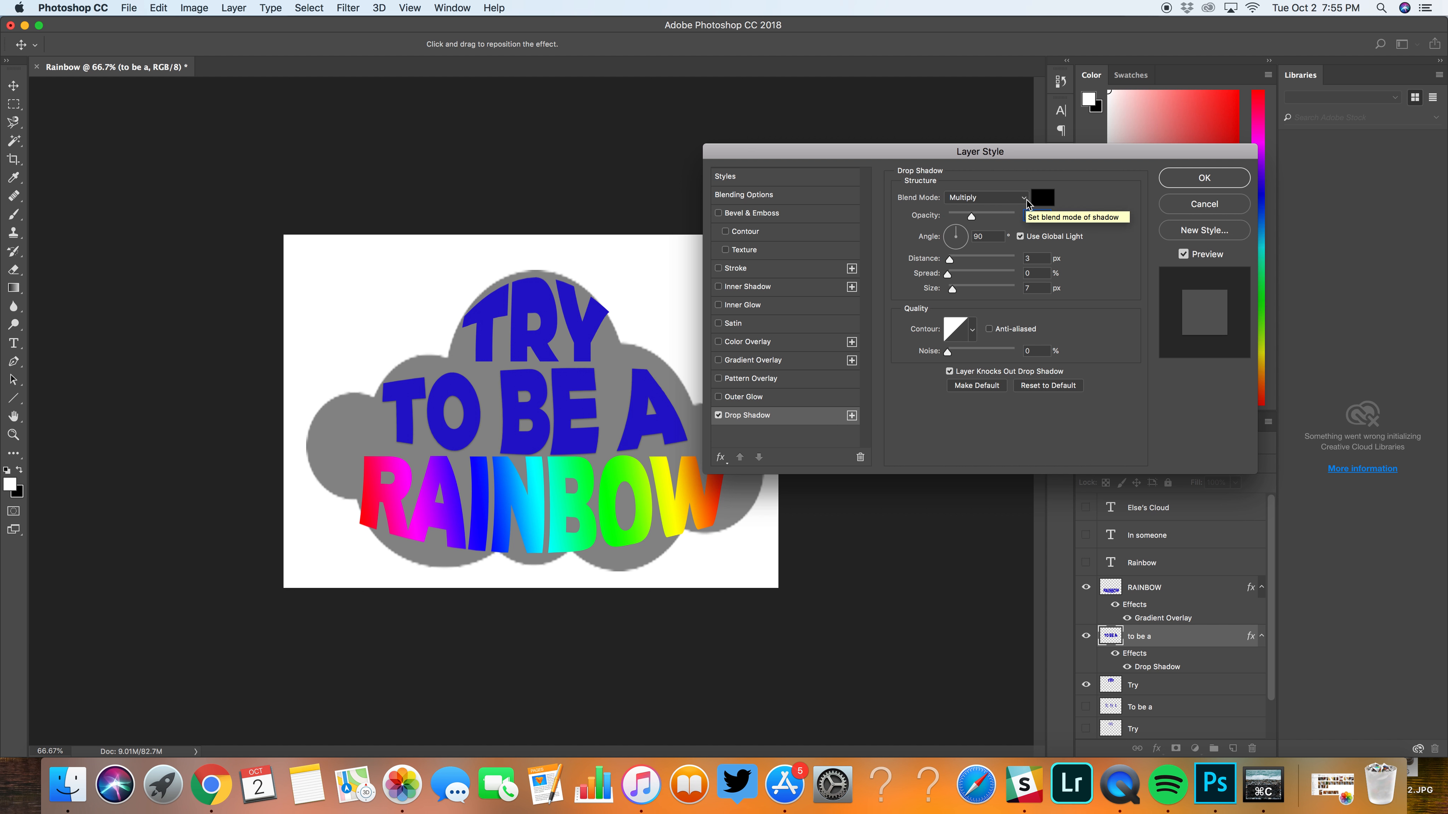
Step: Set the drop shadow to Normal blend mode, 100% opacity, 41% spread, 27 px size and a -170° angle
{"action": "left_click", "coordinate": [1025, 199]}
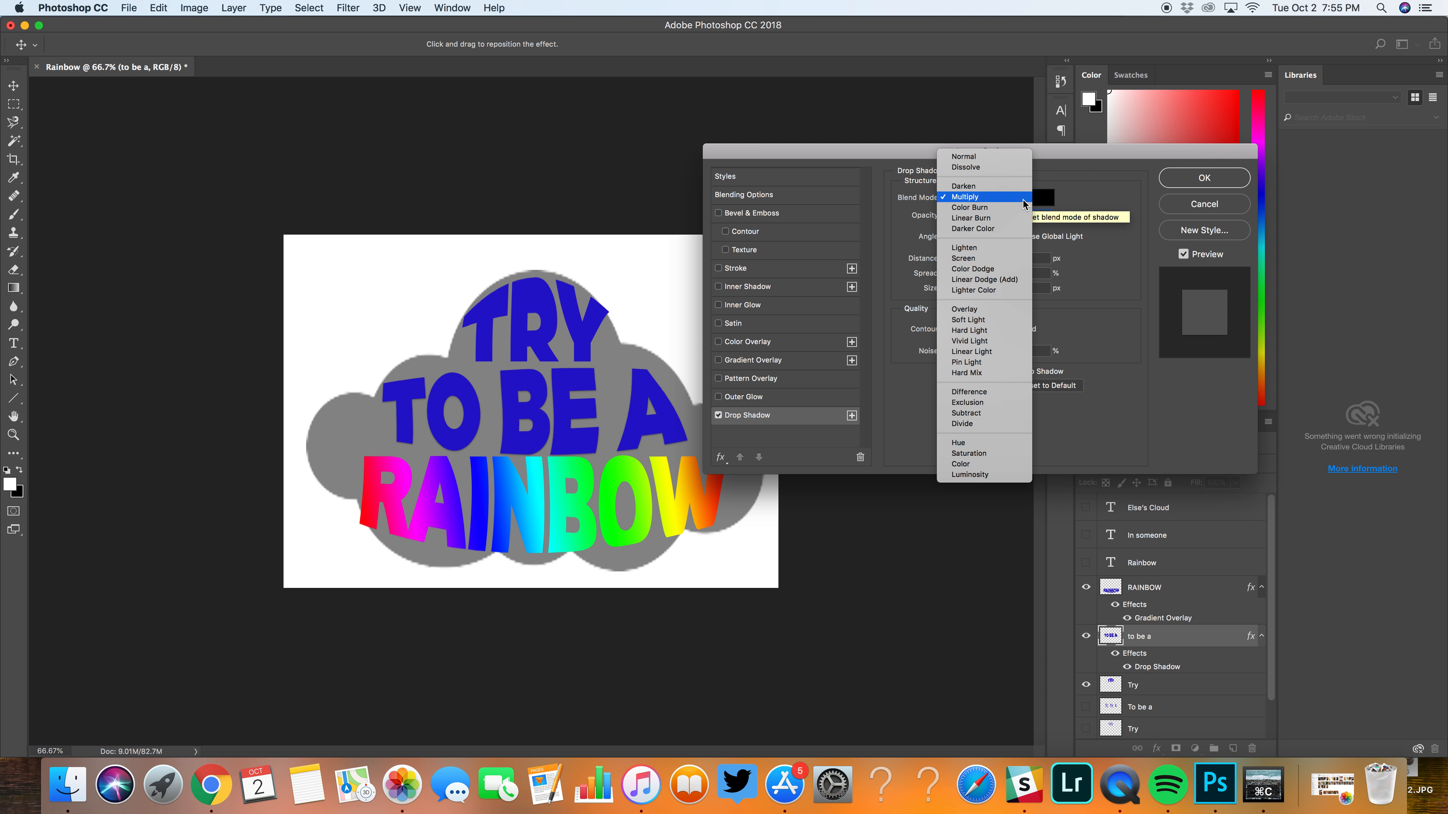
{"action": "left_click", "coordinate": [1025, 199]}
{"action": "left_click", "coordinate": [1024, 200]}
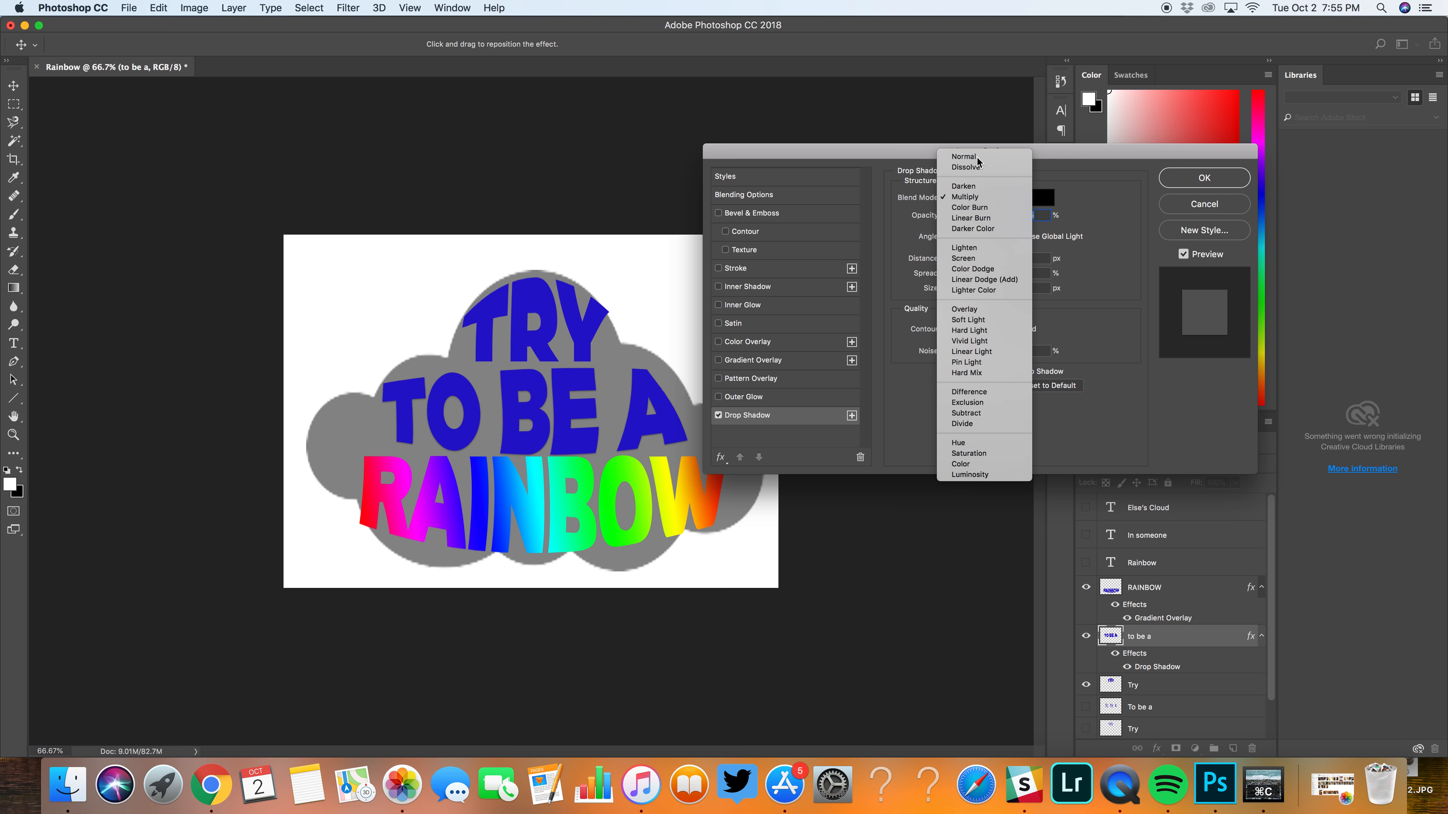
{"action": "left_click", "coordinate": [977, 158]}
{"action": "left_click_drag", "start_coordinate": [974, 218], "coordinate": [1067, 228]}
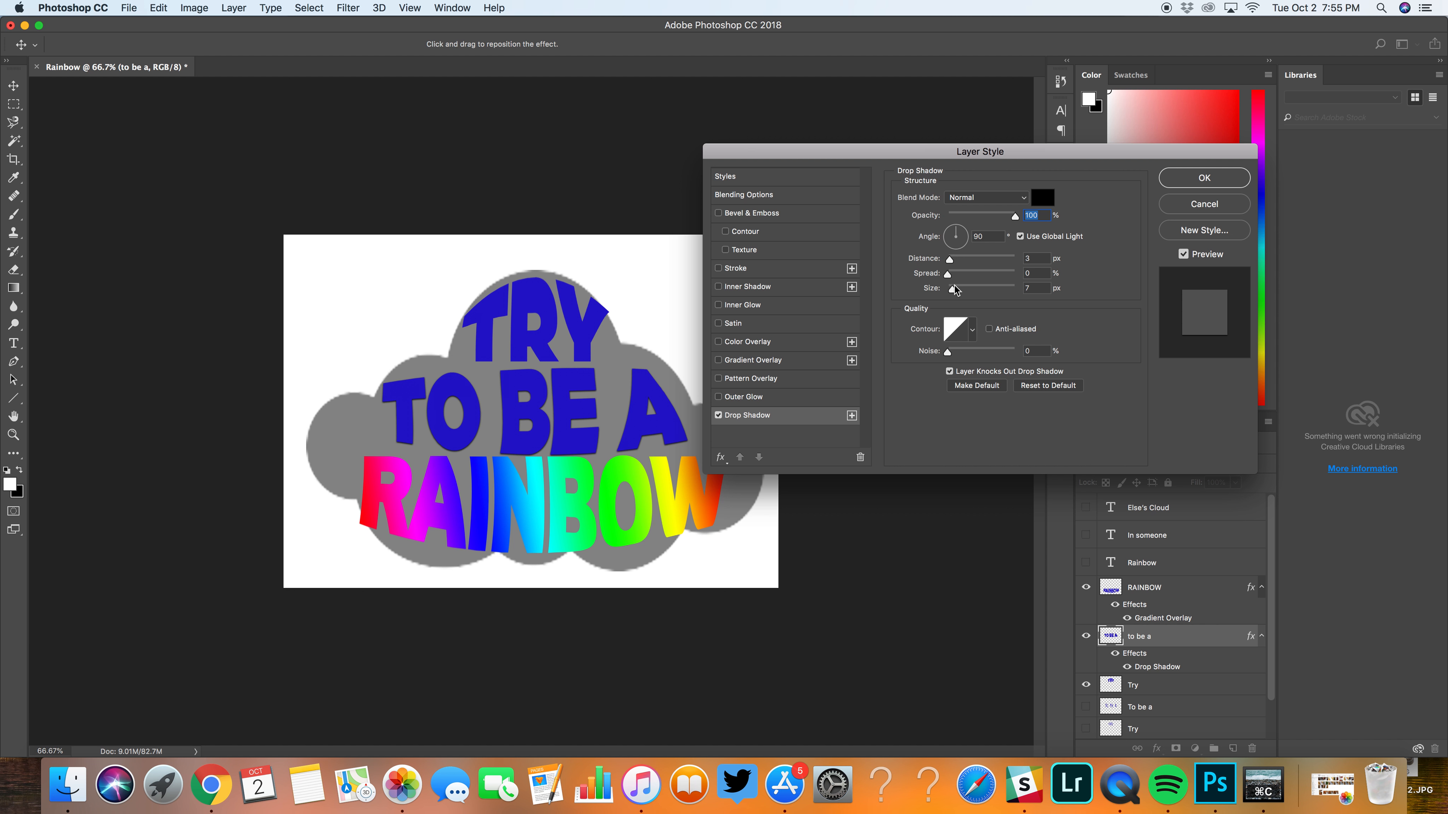
{"action": "left_click_drag", "start_coordinate": [951, 280], "coordinate": [985, 282]}
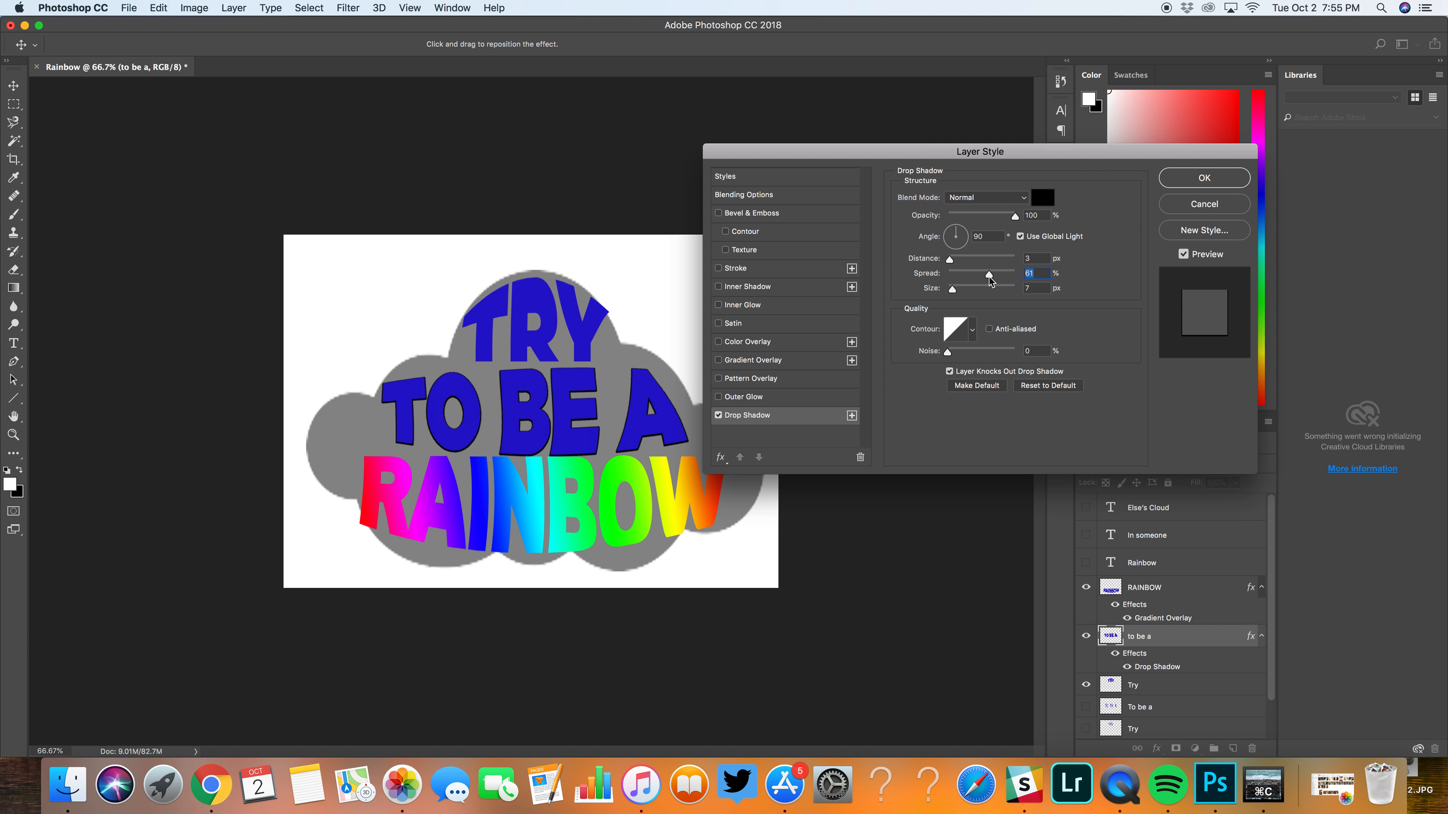
{"action": "mouse_move", "coordinate": [991, 280]}
{"action": "left_mouse_down"}
{"action": "mouse_move", "coordinate": [976, 281]}
{"action": "mouse_move", "coordinate": [1005, 291]}
{"action": "mouse_move", "coordinate": [968, 292]}
{"action": "left_mouse_up"}
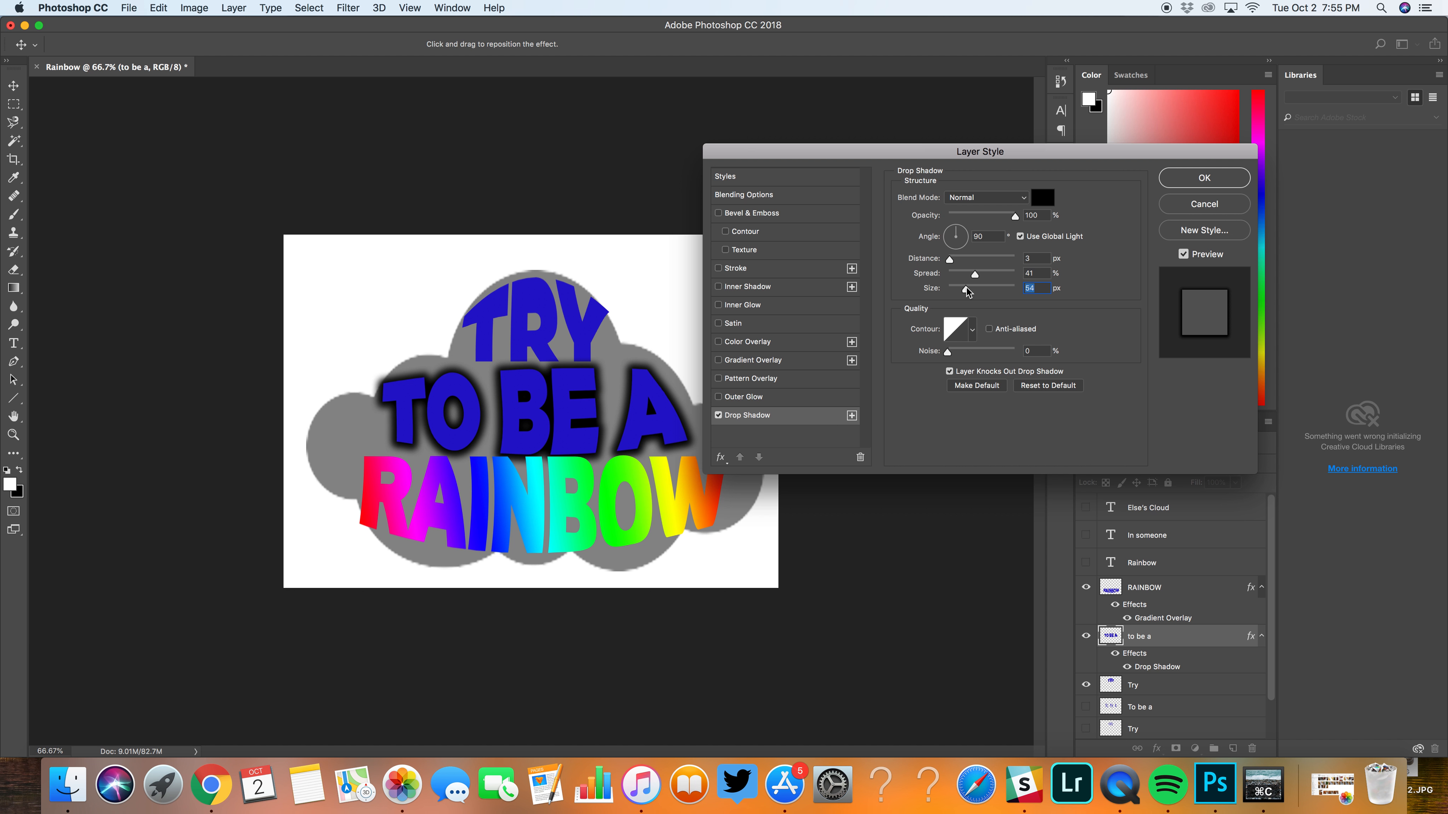
{"action": "left_click_drag", "start_coordinate": [967, 292], "coordinate": [958, 290]}
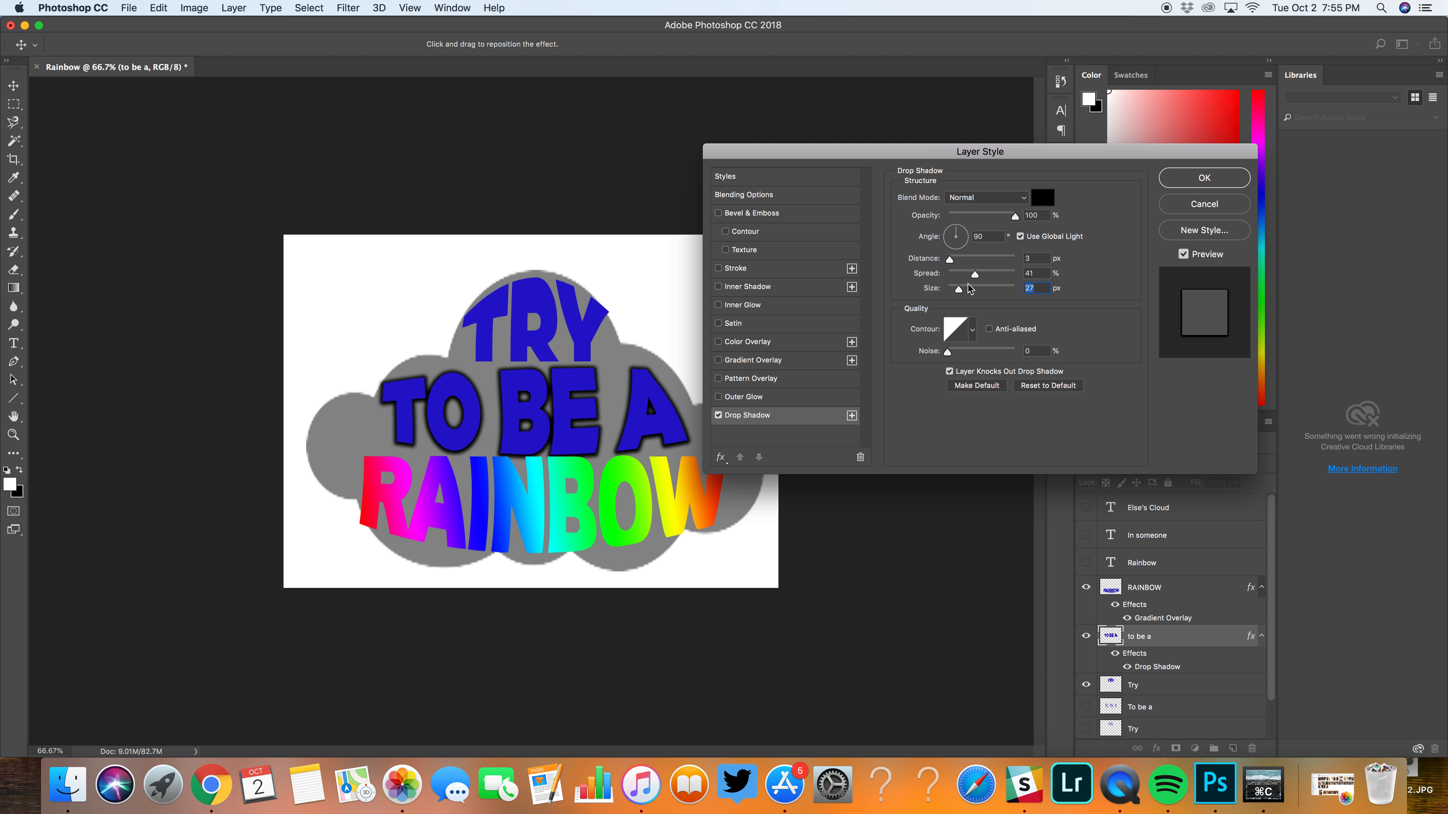
{"action": "mouse_move", "coordinate": [967, 235]}
{"action": "left_mouse_down"}
{"action": "mouse_move", "coordinate": [969, 251]}
{"action": "mouse_move", "coordinate": [943, 245]}
{"action": "left_mouse_up"}
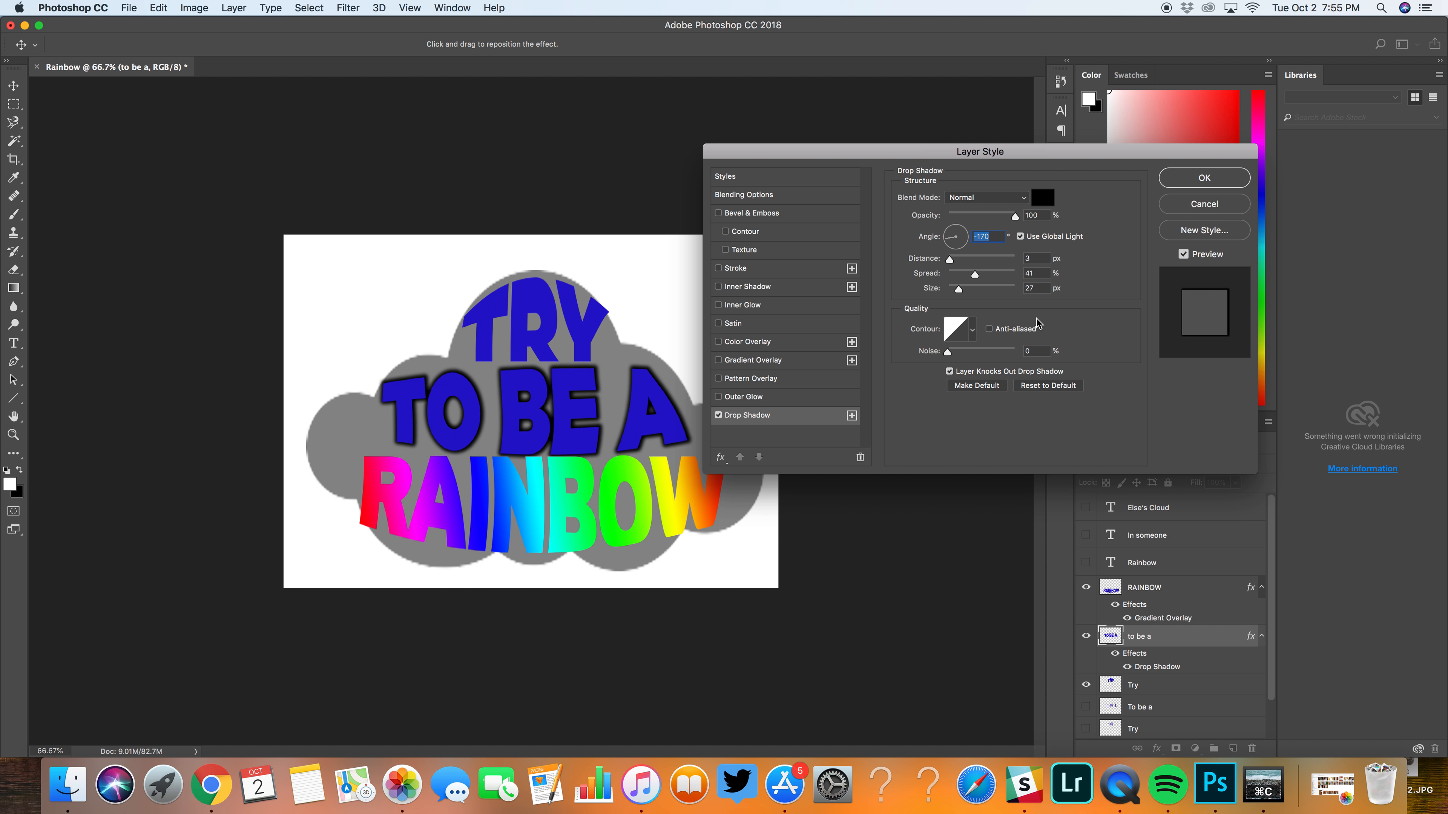
Step: Enable the Pattern Overlay effect on the "to be a" lettering
{"action": "left_click", "coordinate": [719, 378]}
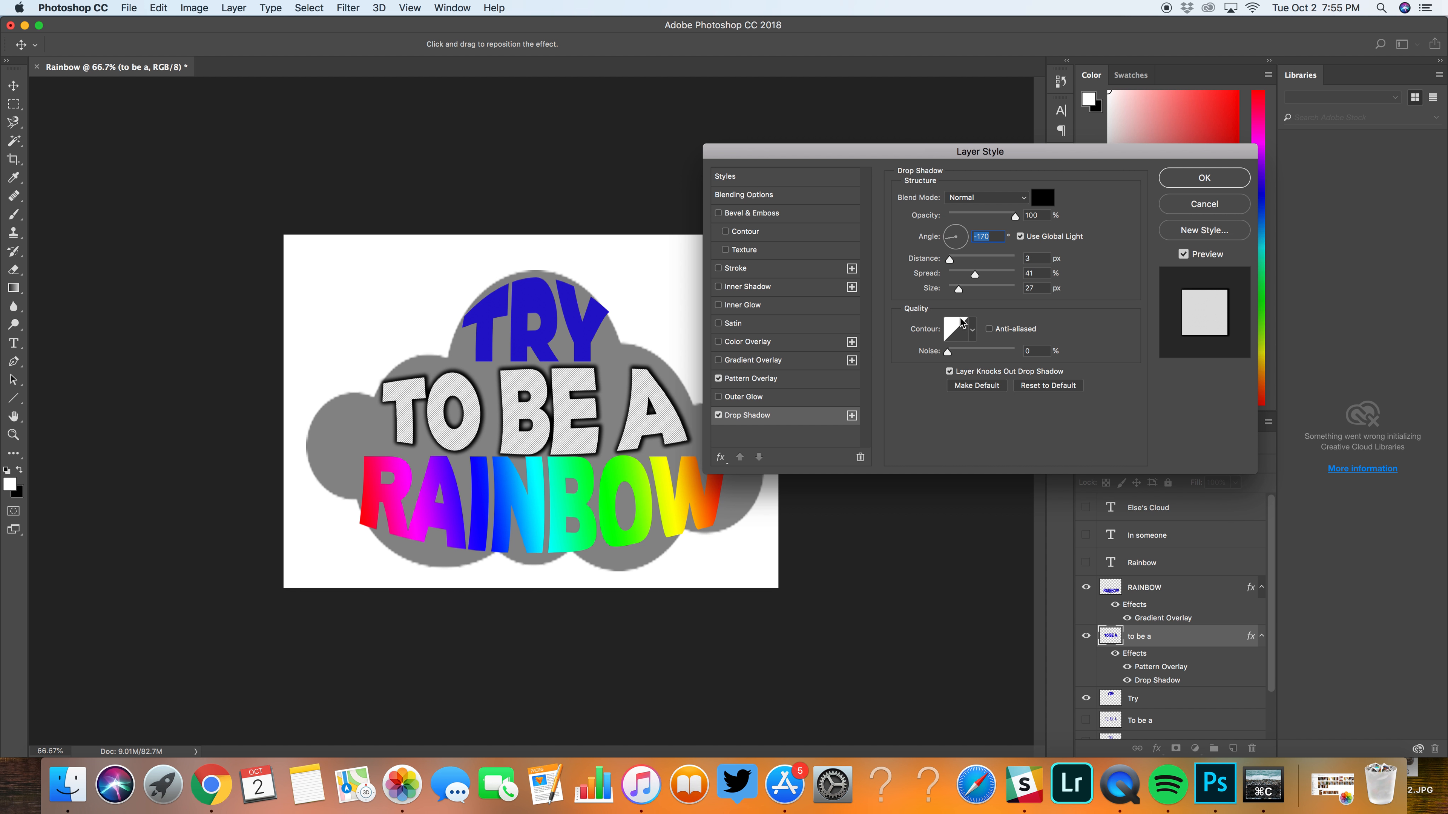
{"action": "left_click", "coordinate": [1042, 198]}
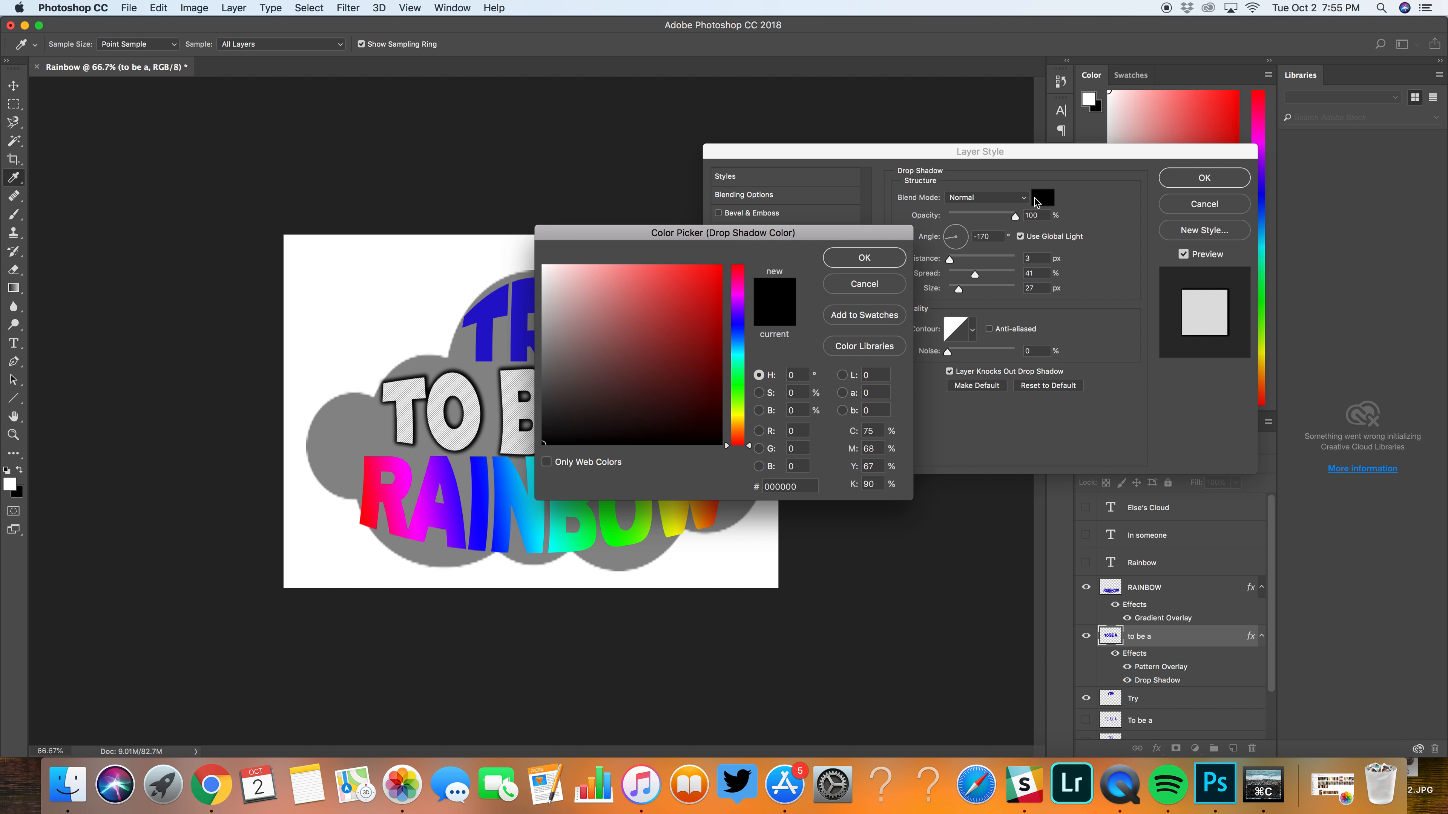
{"action": "left_click", "coordinate": [707, 343]}
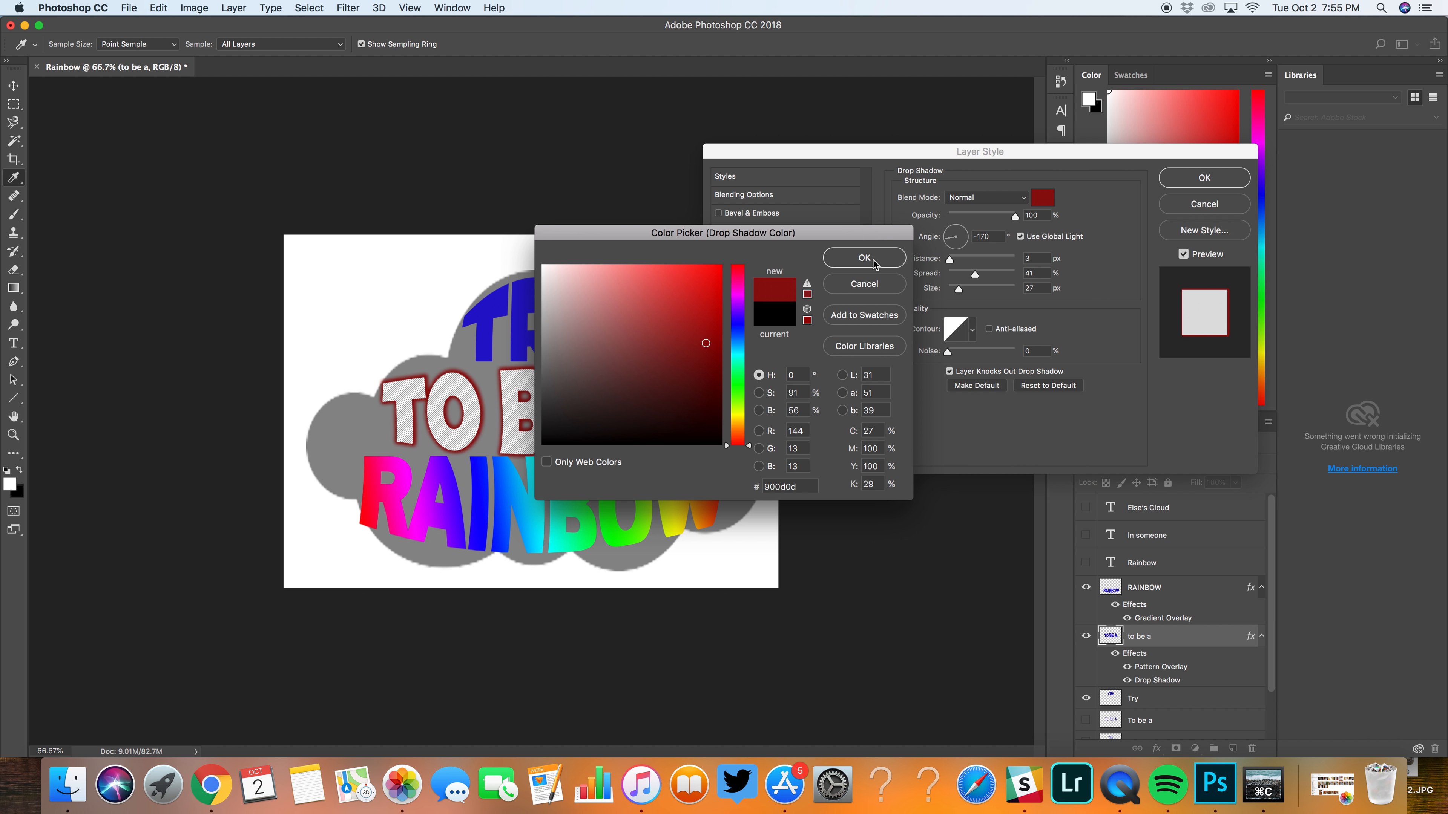
{"action": "left_click", "coordinate": [875, 284]}
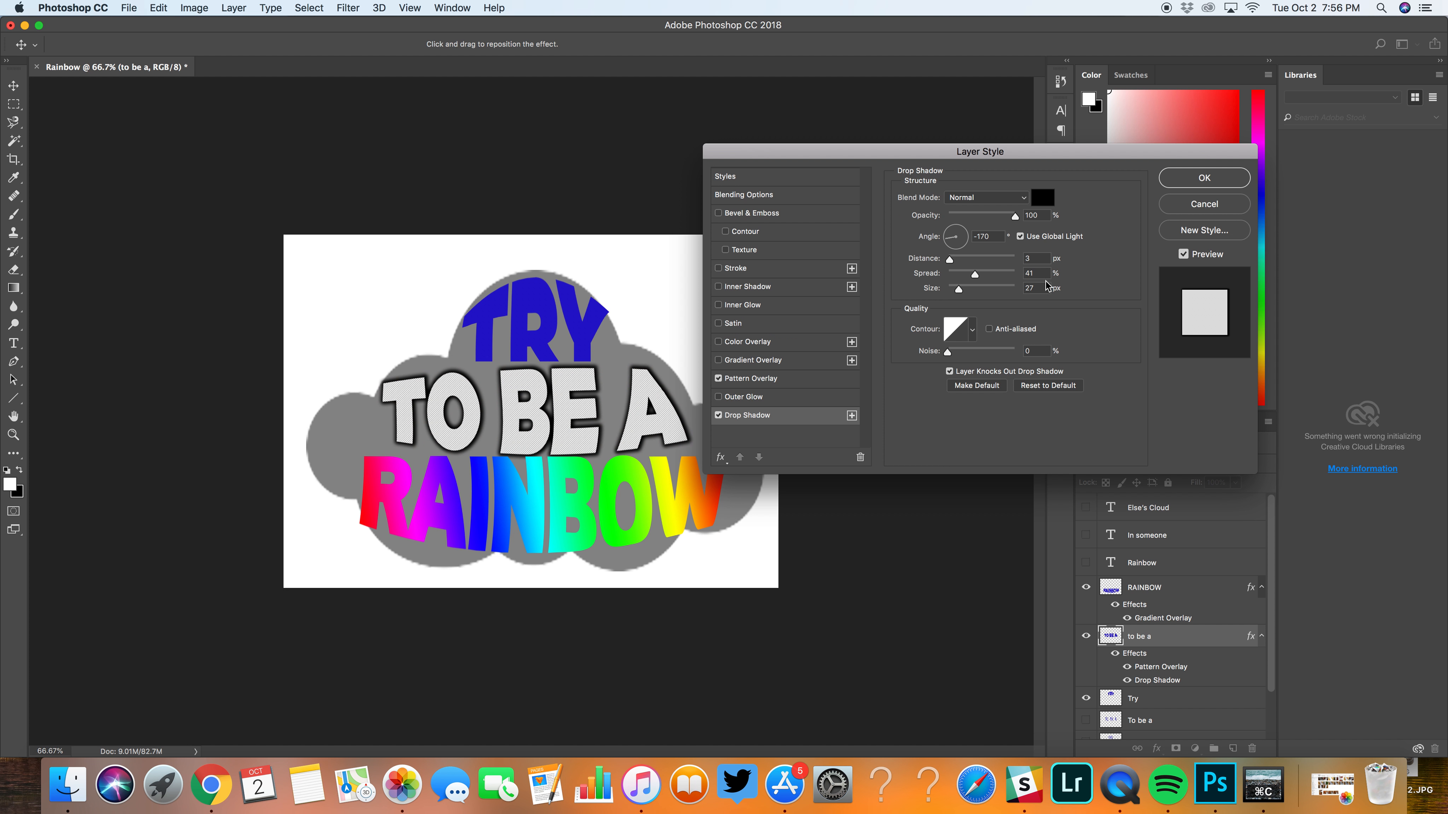
{"action": "left_click", "coordinate": [1195, 233]}
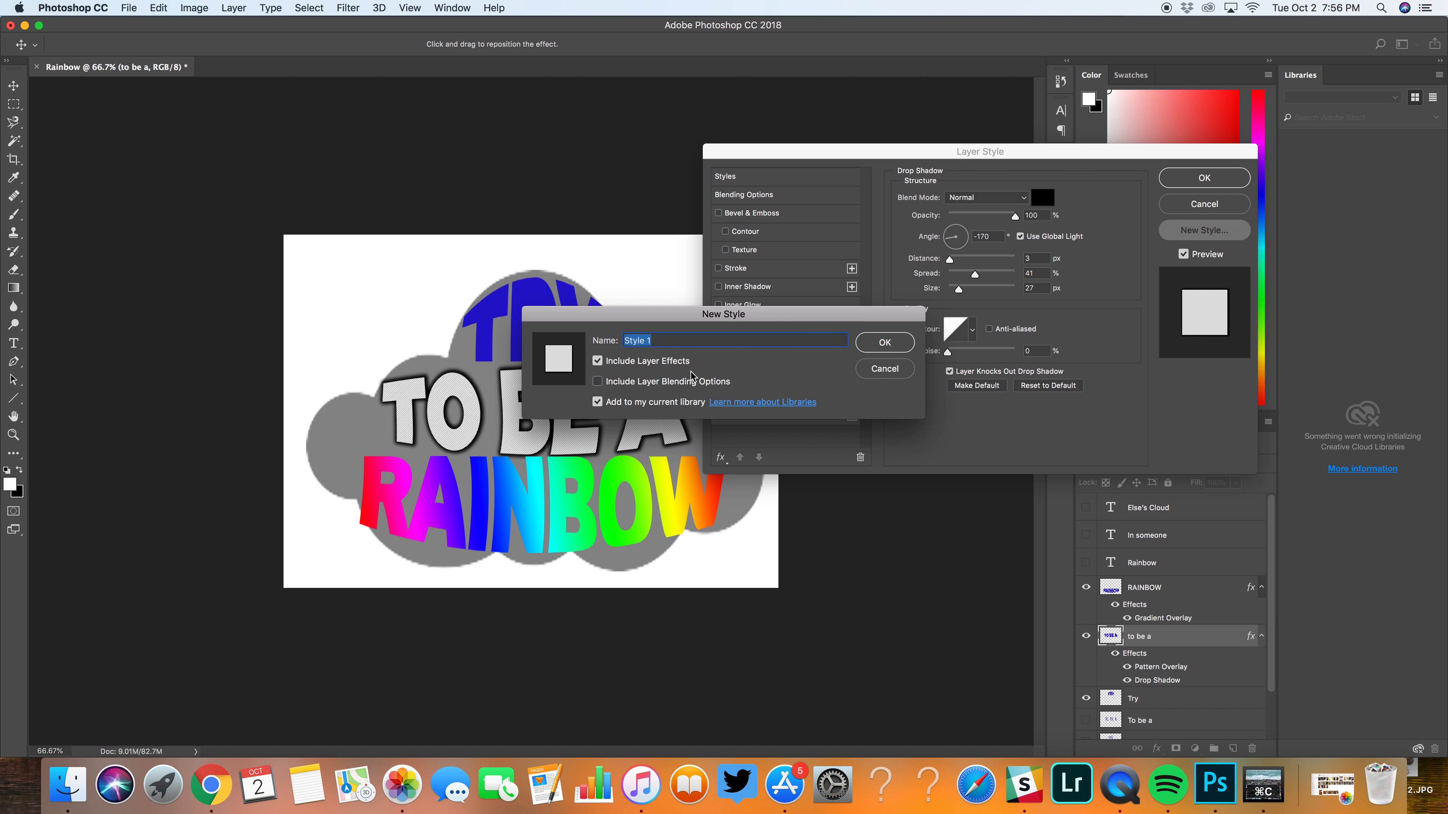
{"action": "left_click", "coordinate": [884, 369]}
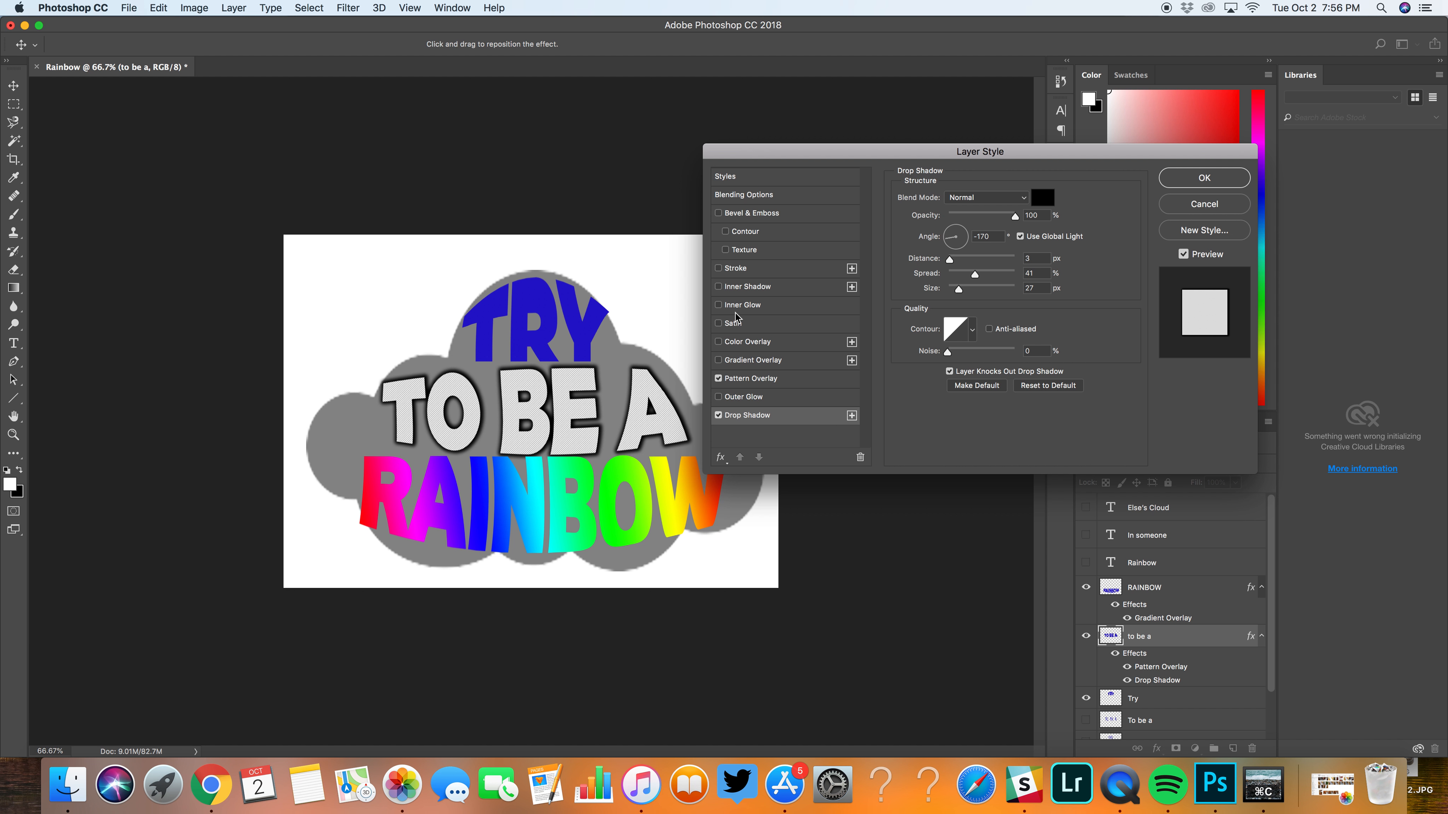
Step: Enable the Satin effect on the "to be a" layer and change its drop shadow colour to red
{"action": "left_click", "coordinate": [719, 324]}
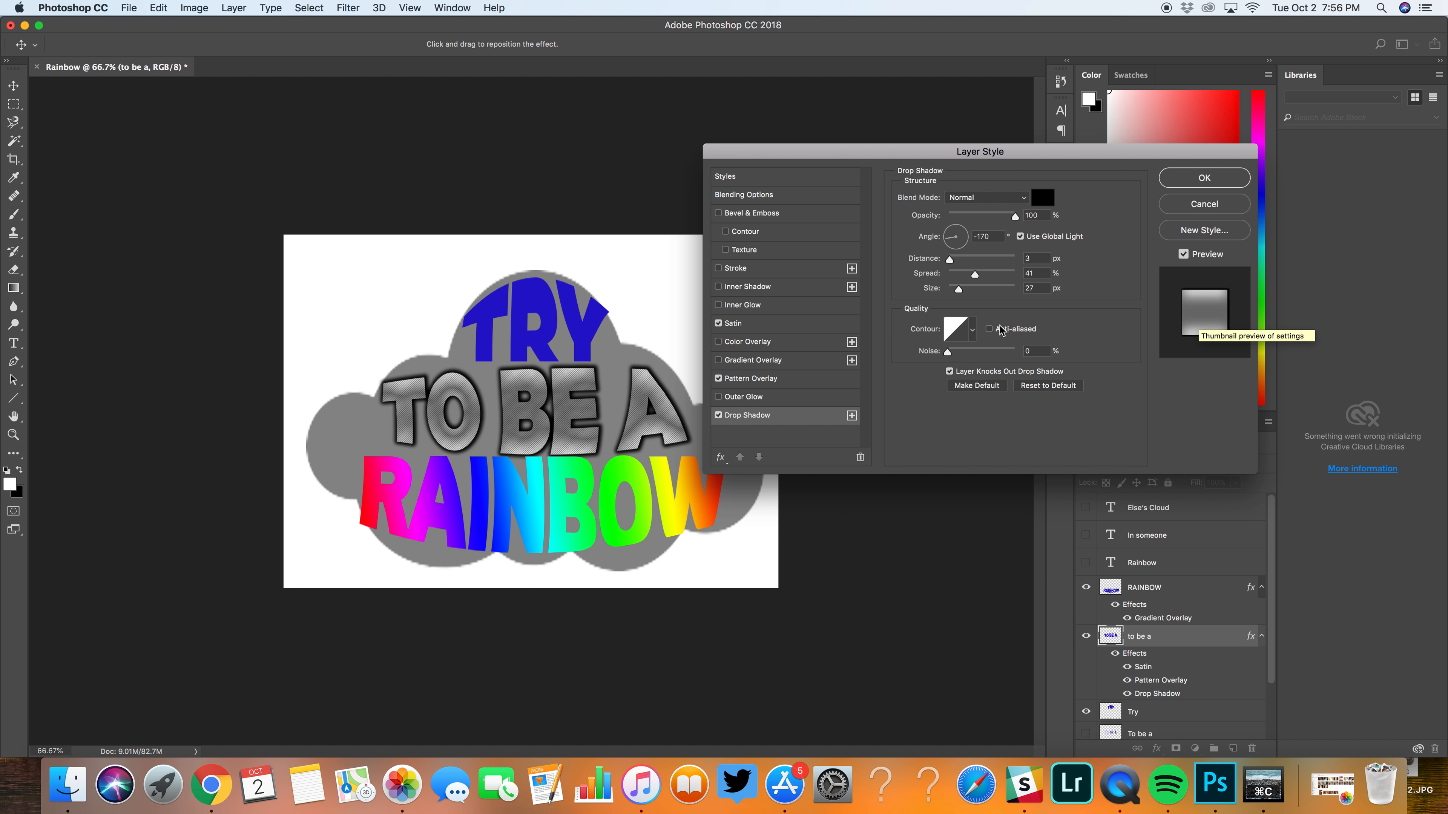
{"action": "left_click", "coordinate": [1045, 204]}
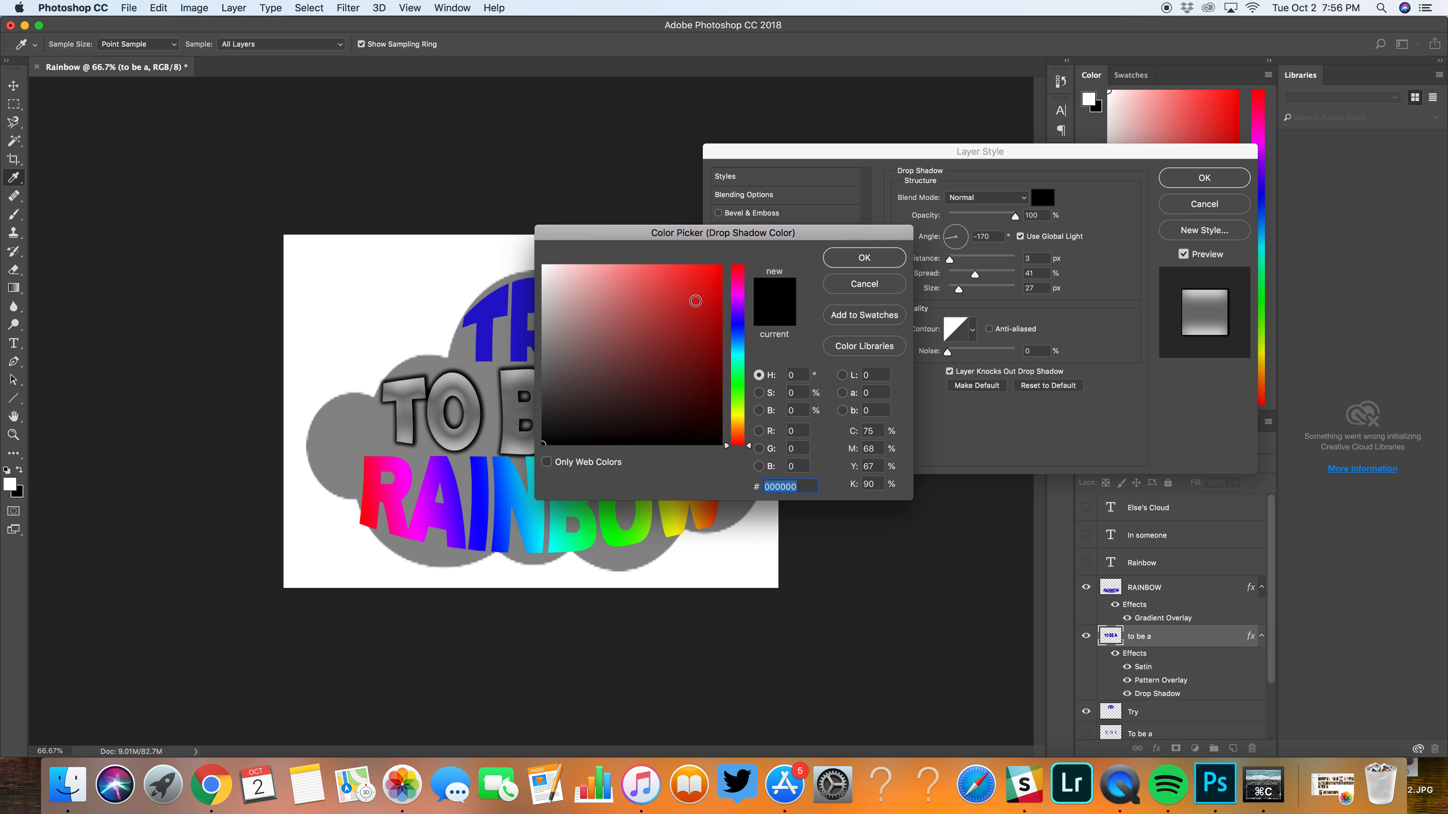
{"action": "left_click", "coordinate": [696, 301]}
{"action": "left_click", "coordinate": [857, 261]}
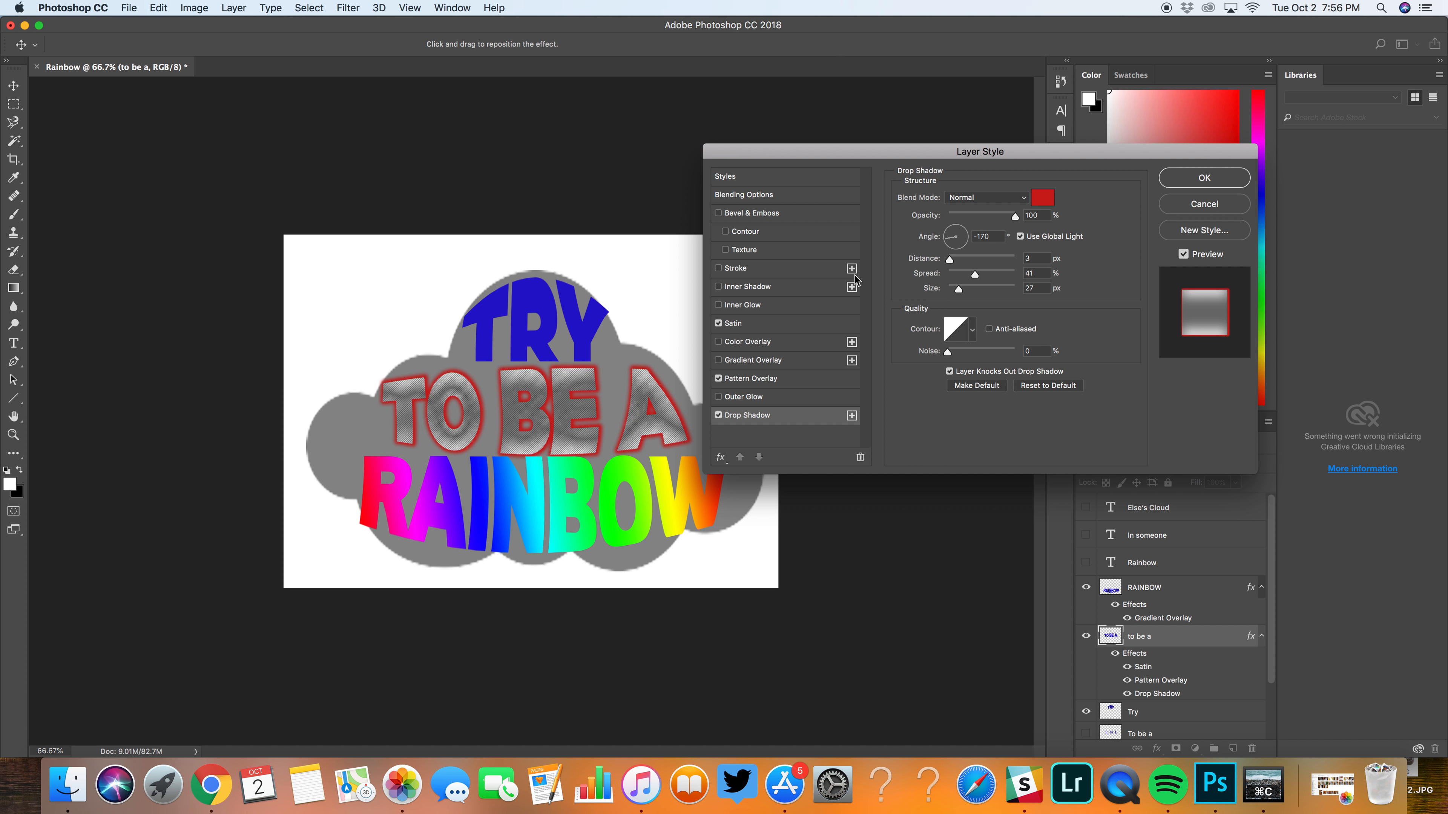
Step: Turn off the "to be a" layer's drop shadow and set the Satin distance to about 181 px
{"action": "left_click", "coordinate": [718, 416]}
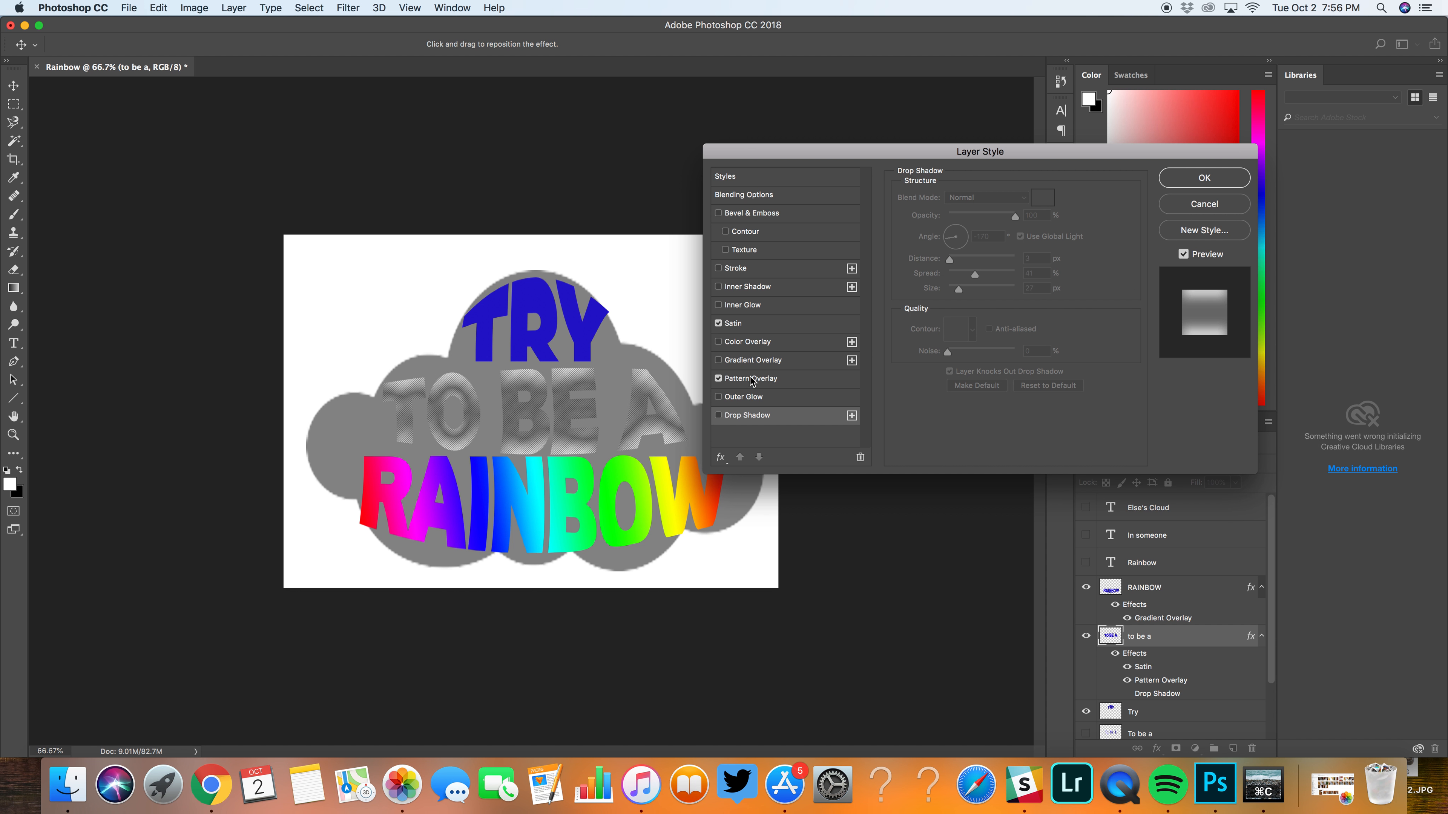
{"action": "left_click", "coordinate": [745, 326]}
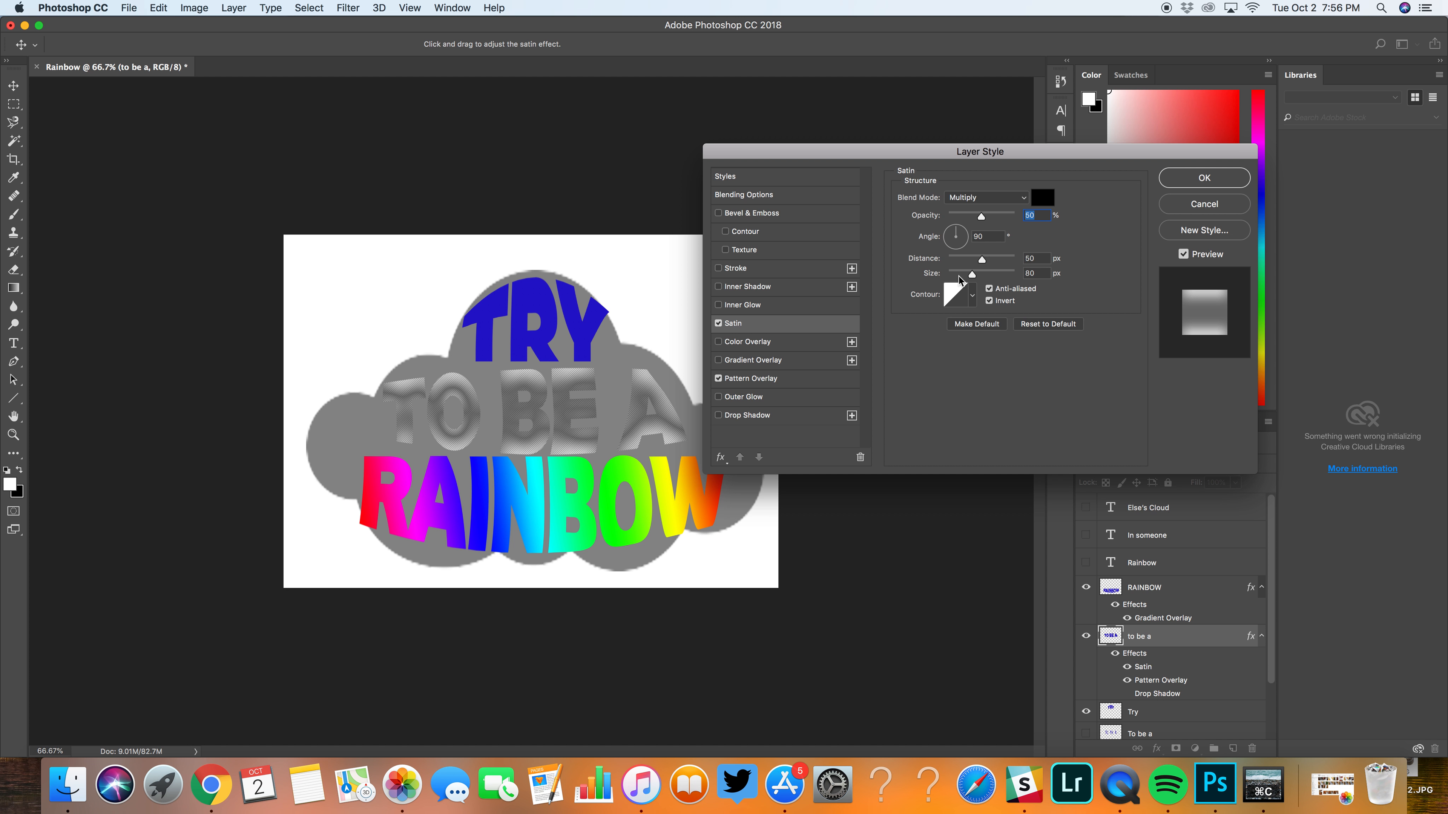
{"action": "mouse_move", "coordinate": [982, 260]}
{"action": "left_mouse_down"}
{"action": "mouse_move", "coordinate": [963, 265]}
{"action": "mouse_move", "coordinate": [1005, 275]}
{"action": "left_mouse_up"}
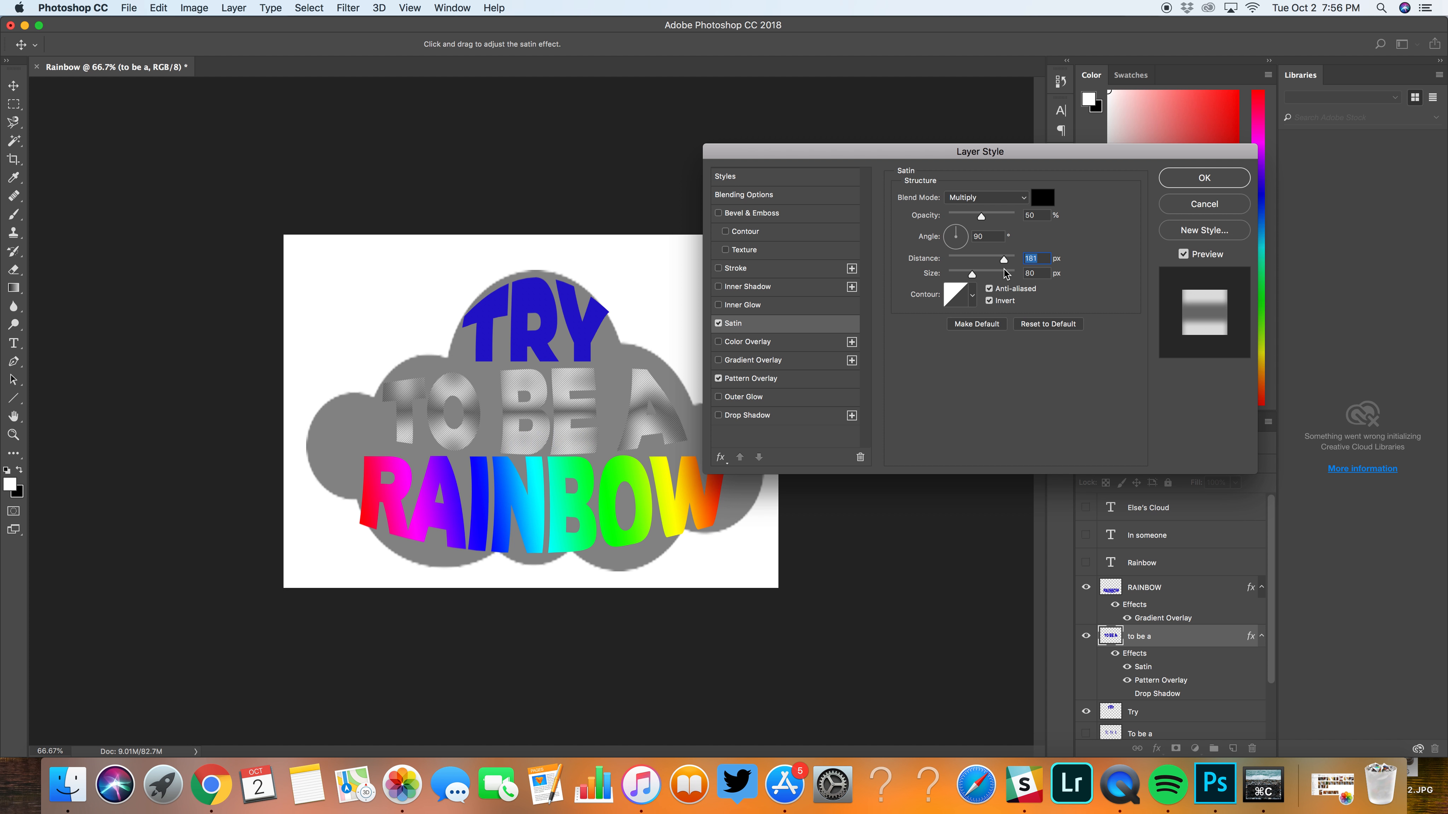
Step: Try the Satin effect in Normal mode with red dc3a3a, 85% opacity and an 8° angle, and switch Satin off
{"action": "left_click", "coordinate": [1020, 197]}
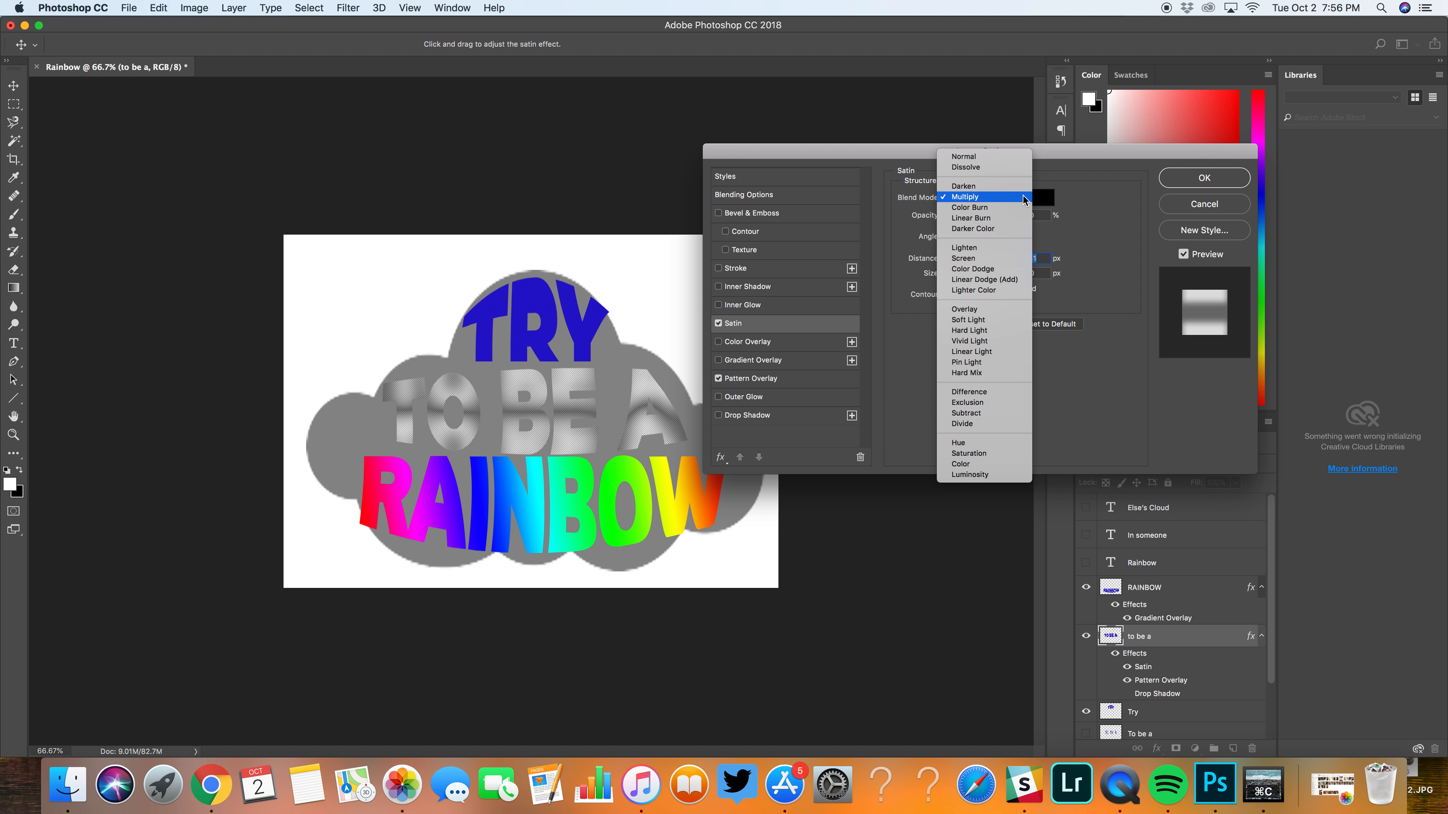
{"action": "left_click", "coordinate": [986, 161]}
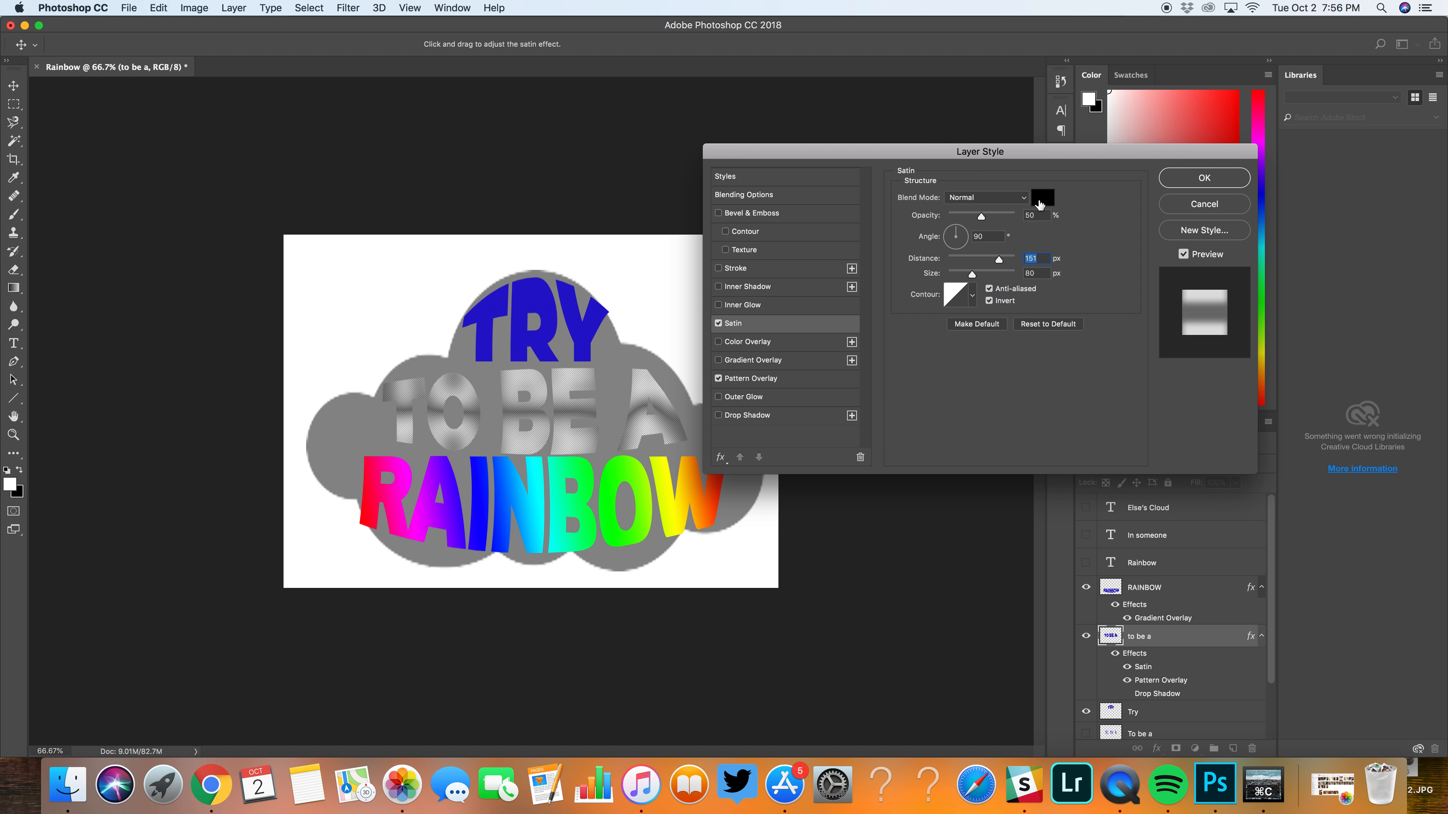
{"action": "left_click", "coordinate": [1041, 204]}
{"action": "left_click", "coordinate": [675, 290]}
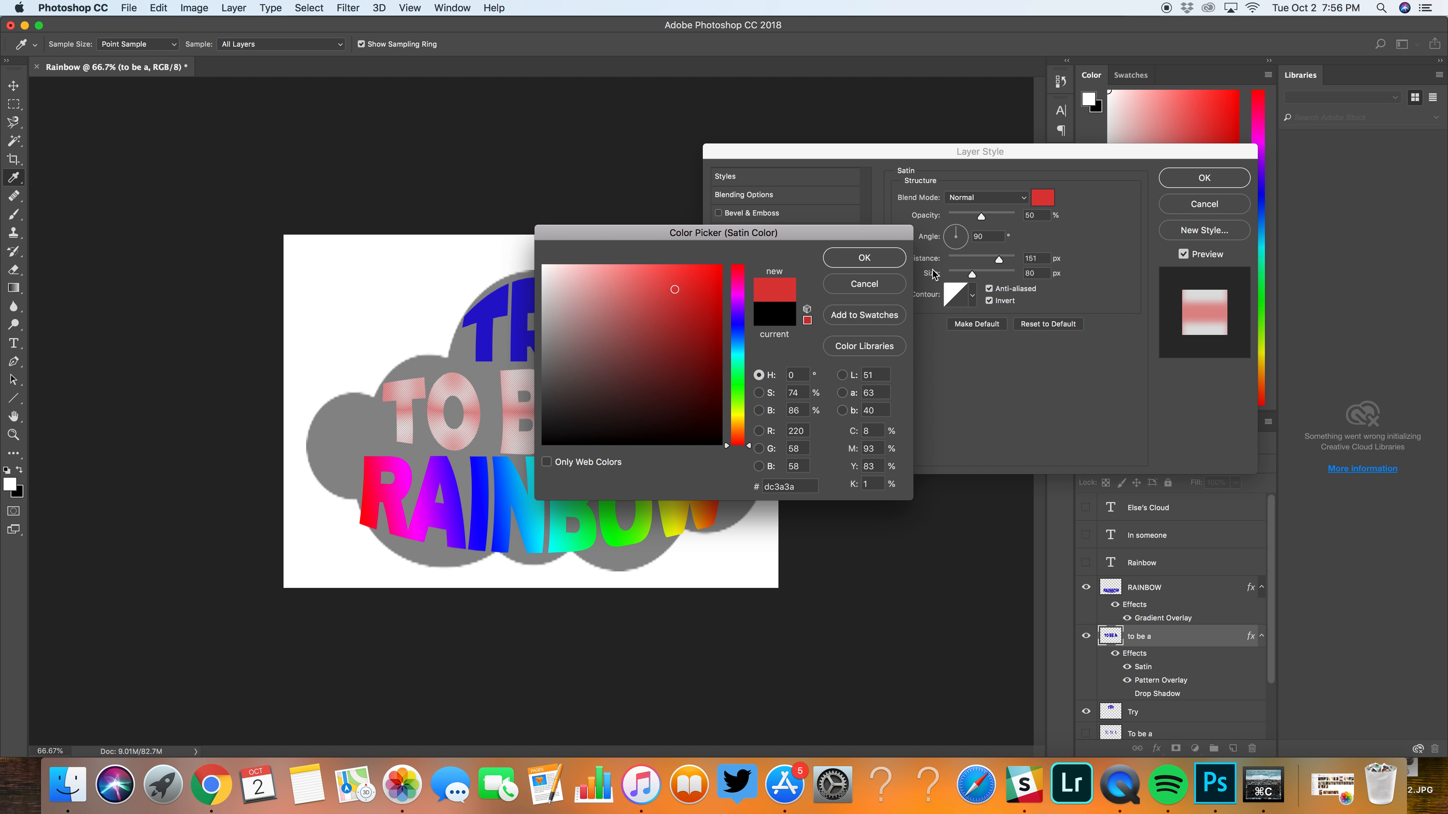
{"action": "key", "text": "Return"}
{"action": "left_click_drag", "start_coordinate": [958, 240], "coordinate": [1006, 218]}
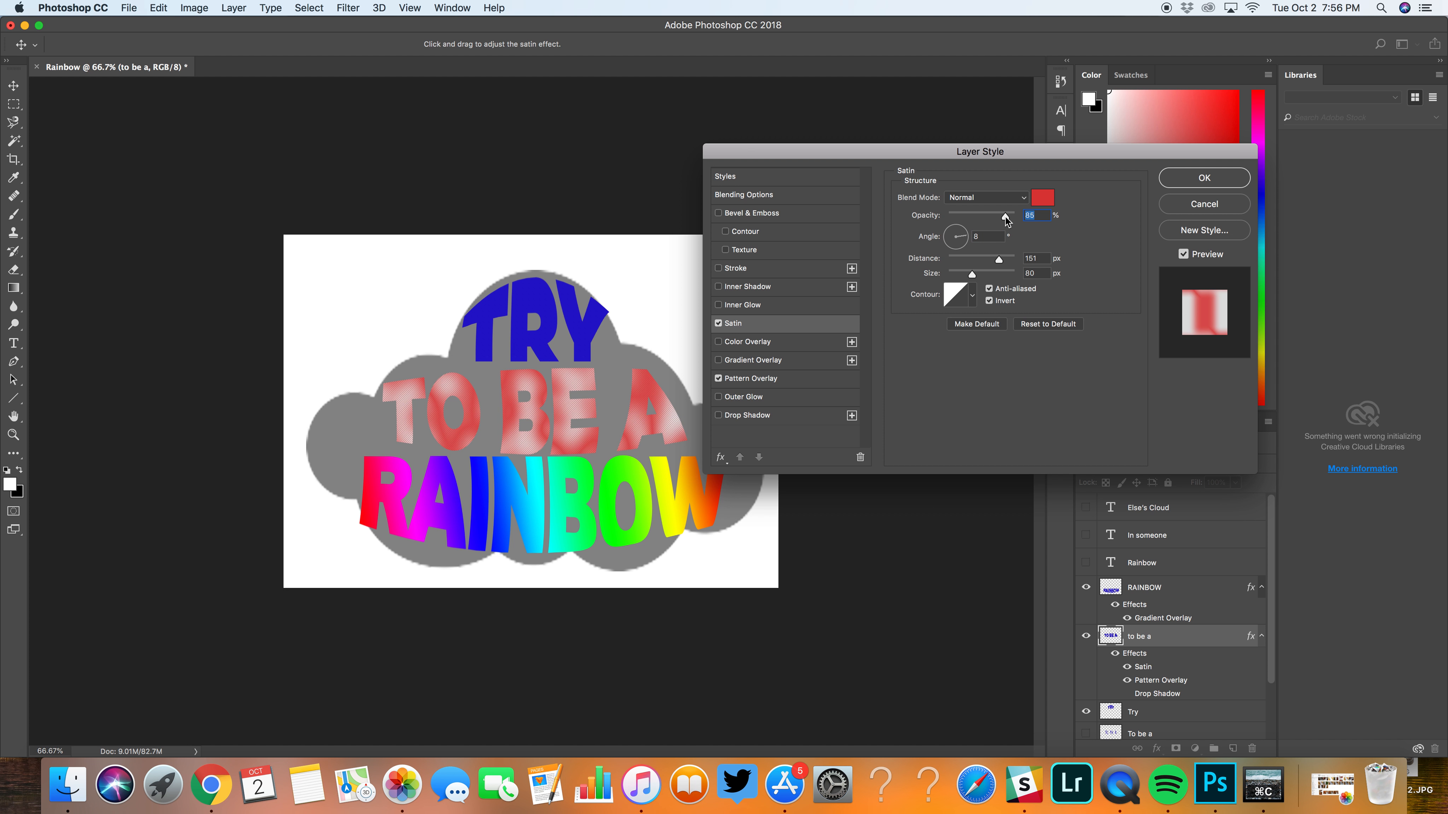
{"action": "left_click", "coordinate": [719, 323]}
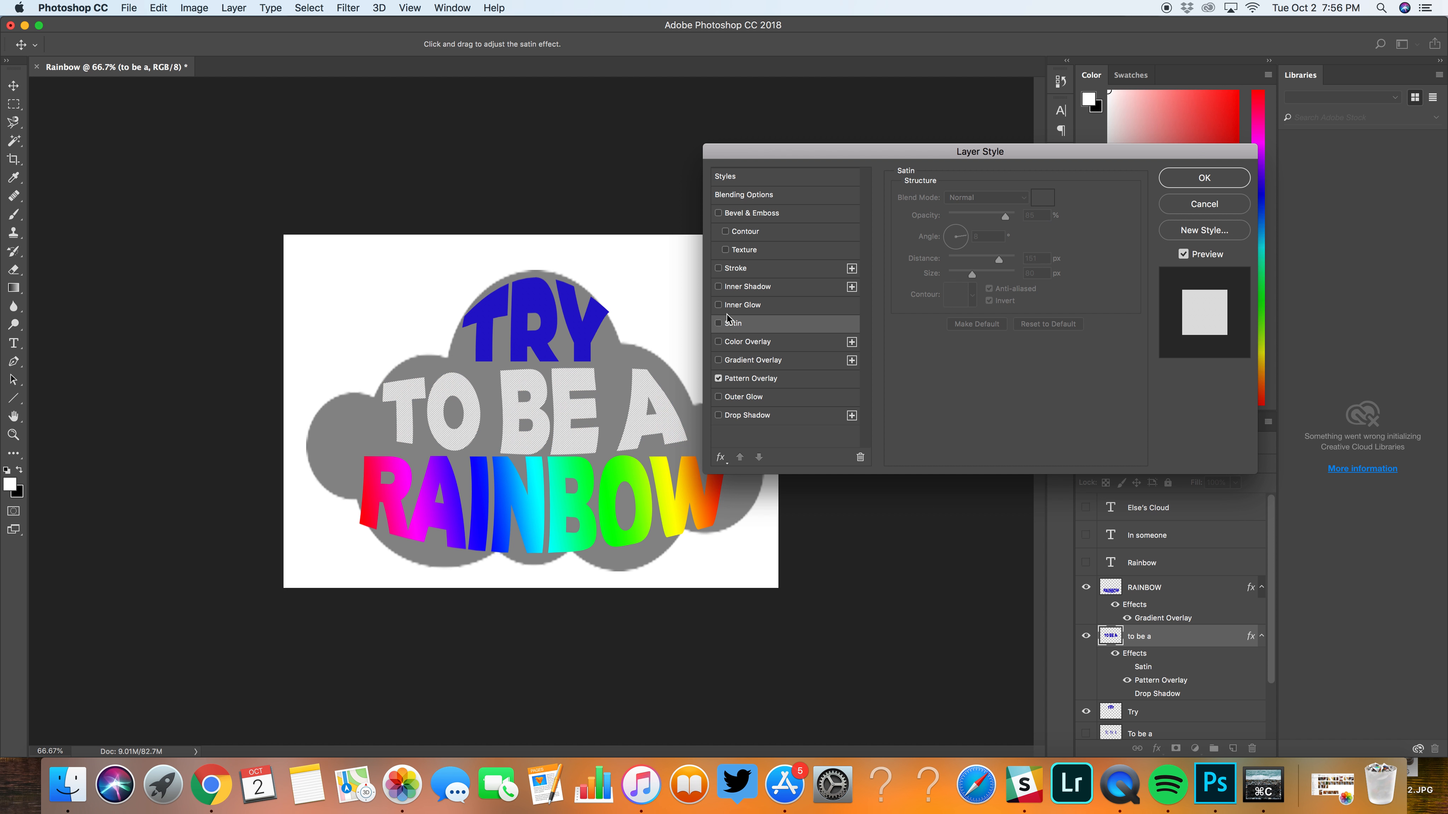
Step: Enable Inner Glow on the "to be a" layer with the blue-red-yellow gradient, Center source and 33% choke
{"action": "left_click", "coordinate": [717, 305]}
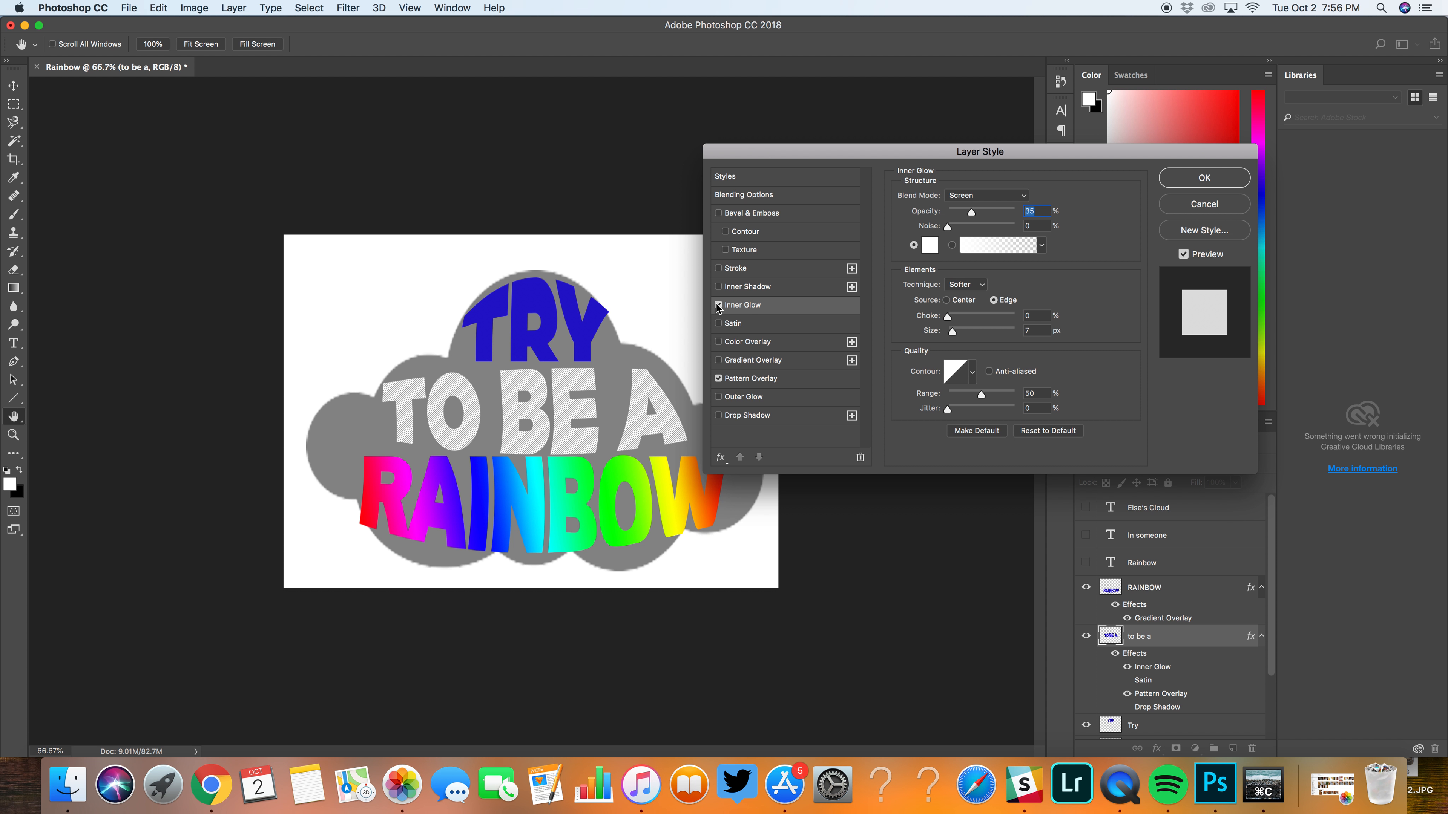
{"action": "left_click", "coordinate": [1042, 246]}
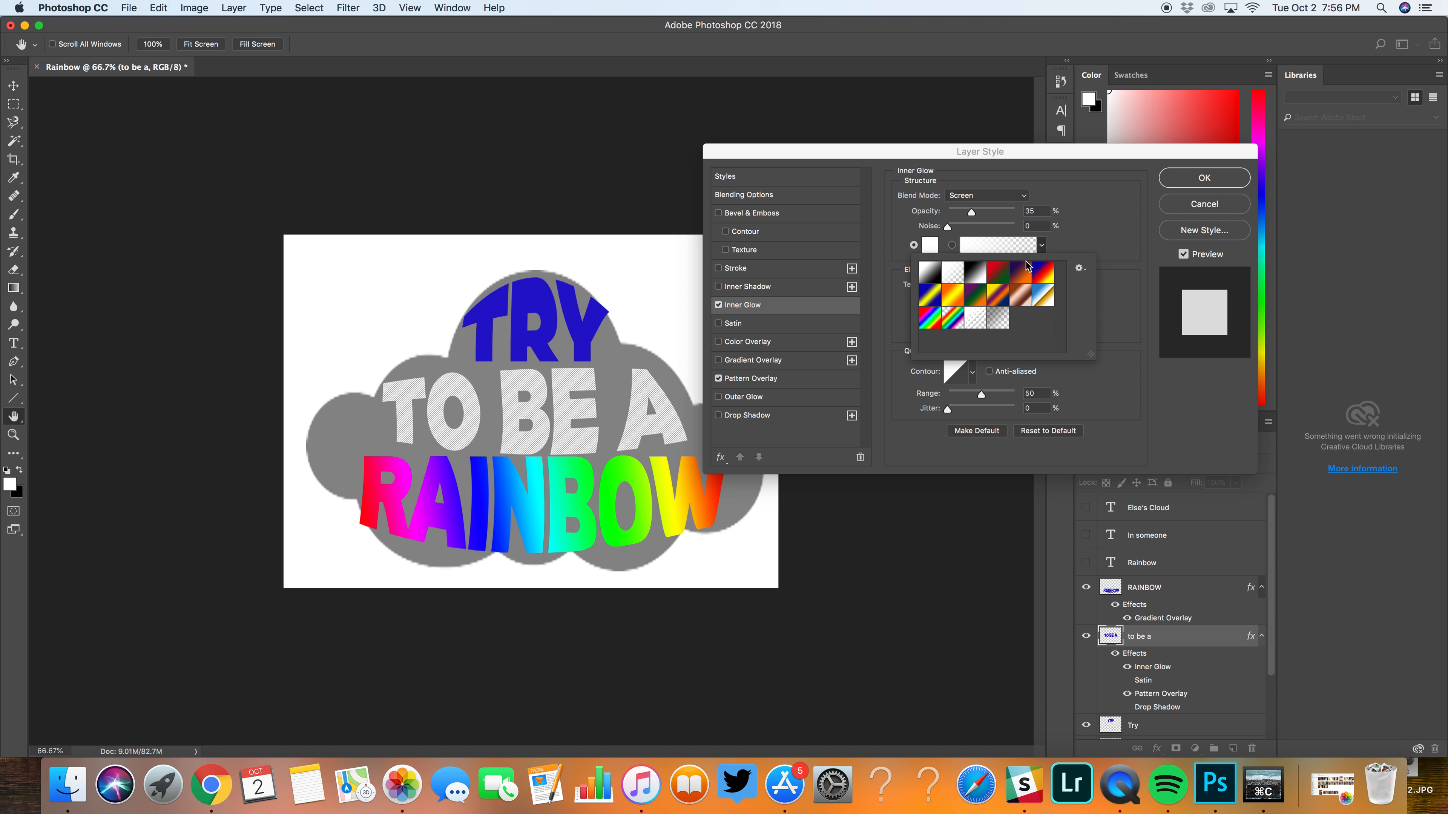
{"action": "left_click", "coordinate": [1041, 282]}
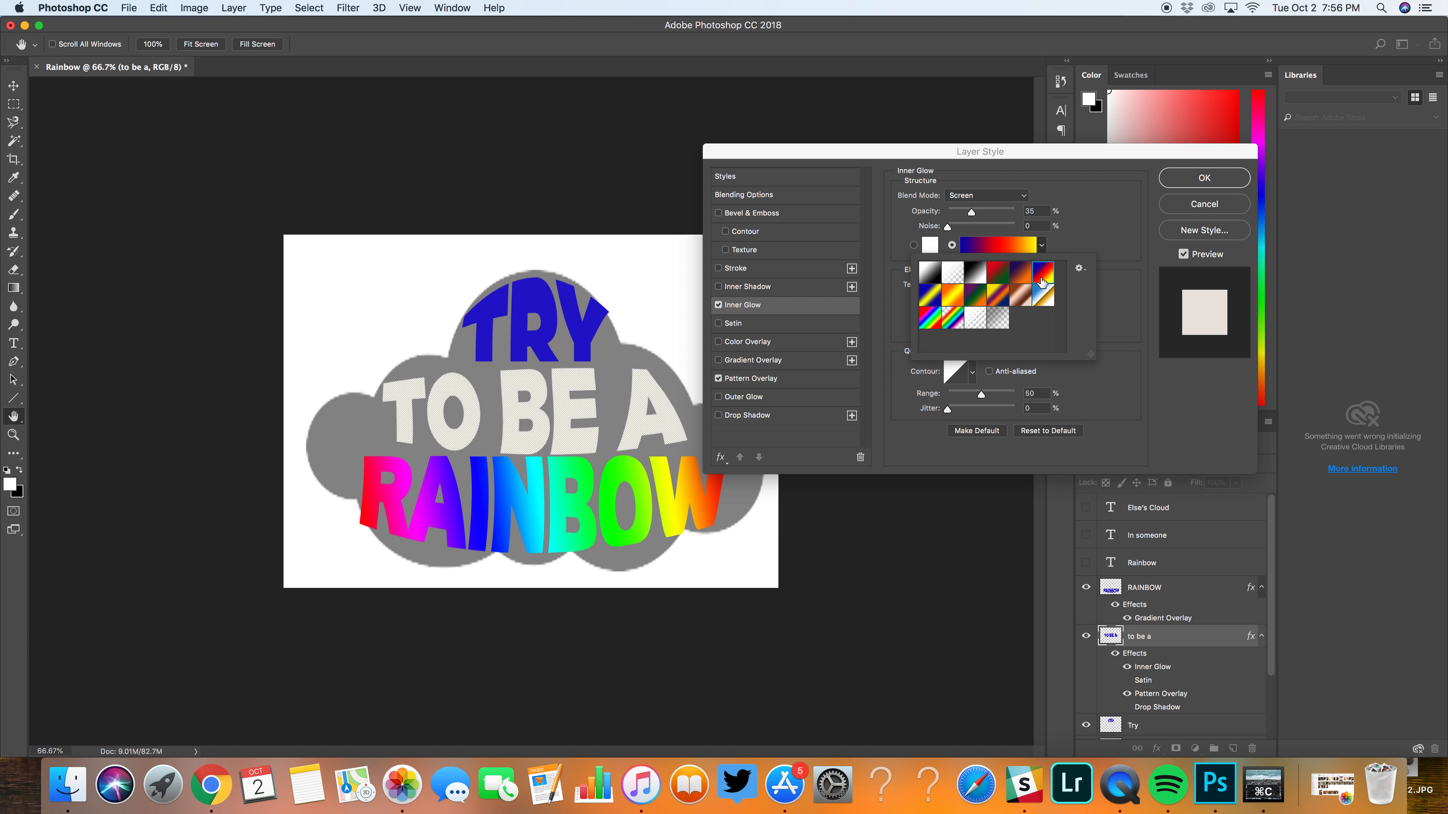
{"action": "left_click", "coordinate": [1079, 246]}
{"action": "left_click_drag", "start_coordinate": [948, 318], "coordinate": [970, 317]}
{"action": "left_click", "coordinate": [947, 300]}
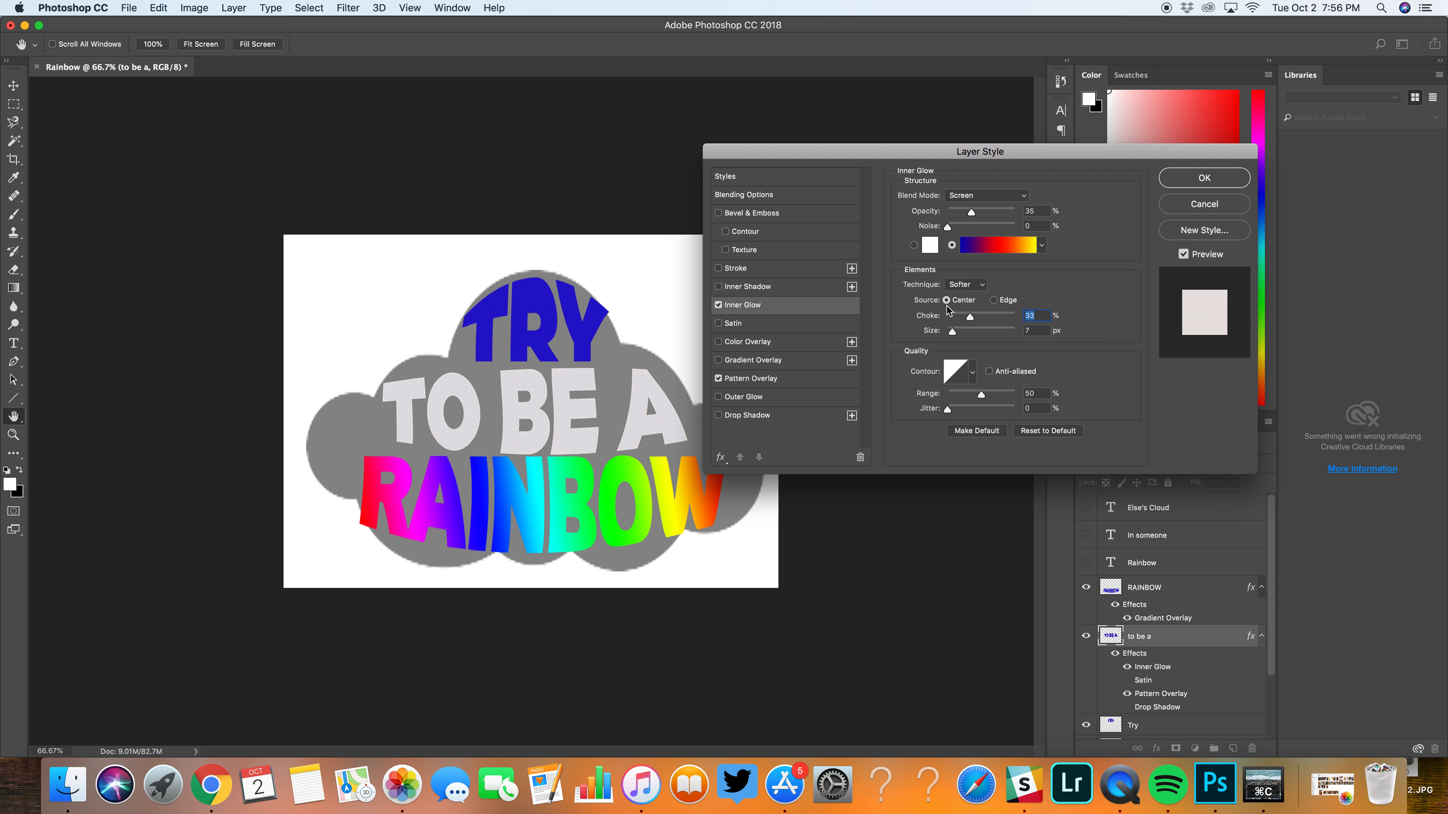
Step: Try the Inner Glow at 75% opacity and 226 px size, and switch the effect off
{"action": "left_click_drag", "start_coordinate": [971, 212], "coordinate": [998, 213]}
{"action": "left_click_drag", "start_coordinate": [956, 334], "coordinate": [1010, 335]}
{"action": "mouse_move", "coordinate": [950, 408]}
{"action": "left_mouse_down"}
{"action": "mouse_move", "coordinate": [983, 409]}
{"action": "mouse_move", "coordinate": [931, 408]}
{"action": "left_mouse_up"}
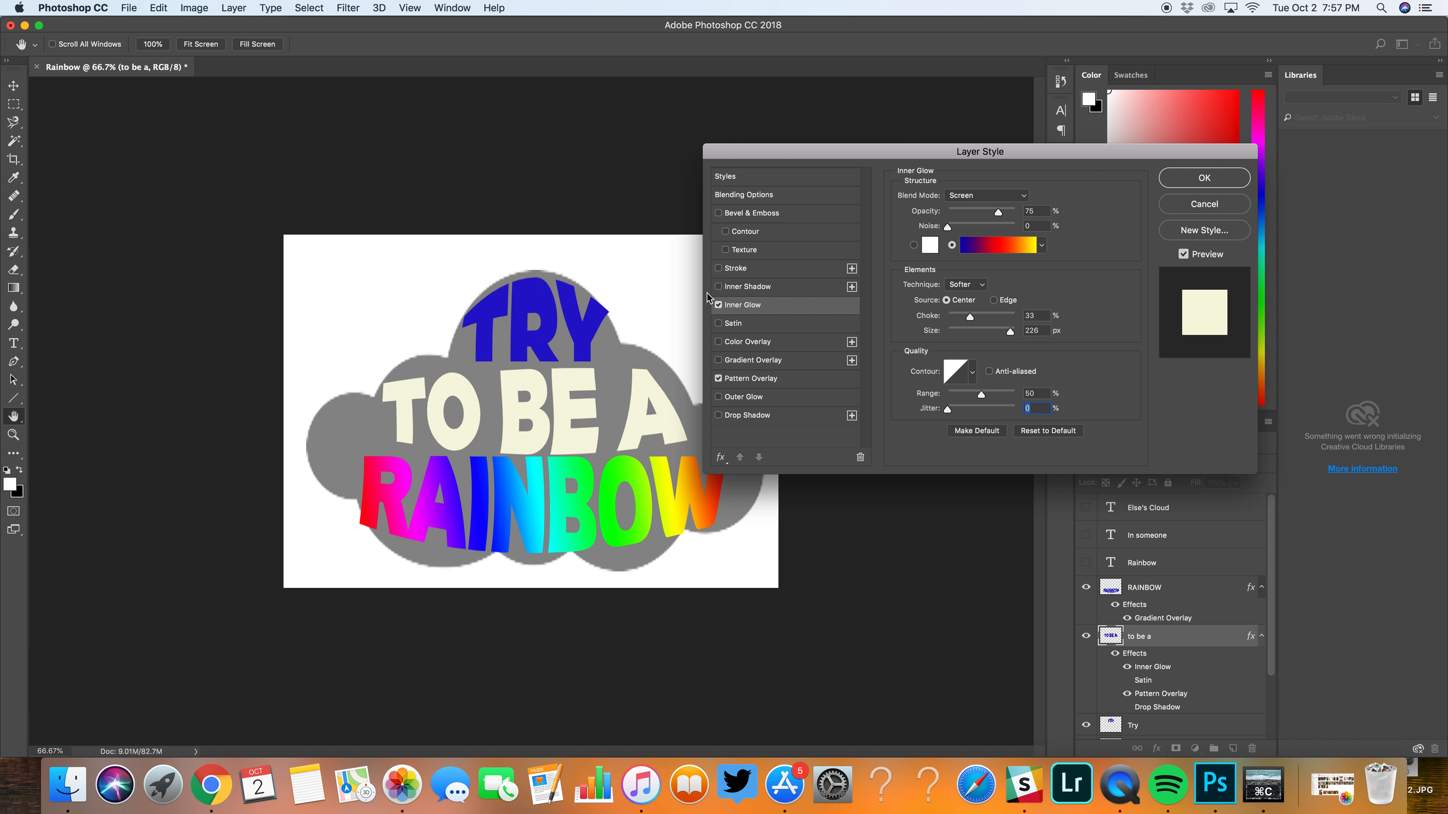
{"action": "left_click", "coordinate": [718, 306]}
Step: Enable Bevel & Emboss and the rainbow Gradient Overlay on the "to be a" lettering
{"action": "left_click", "coordinate": [718, 213]}
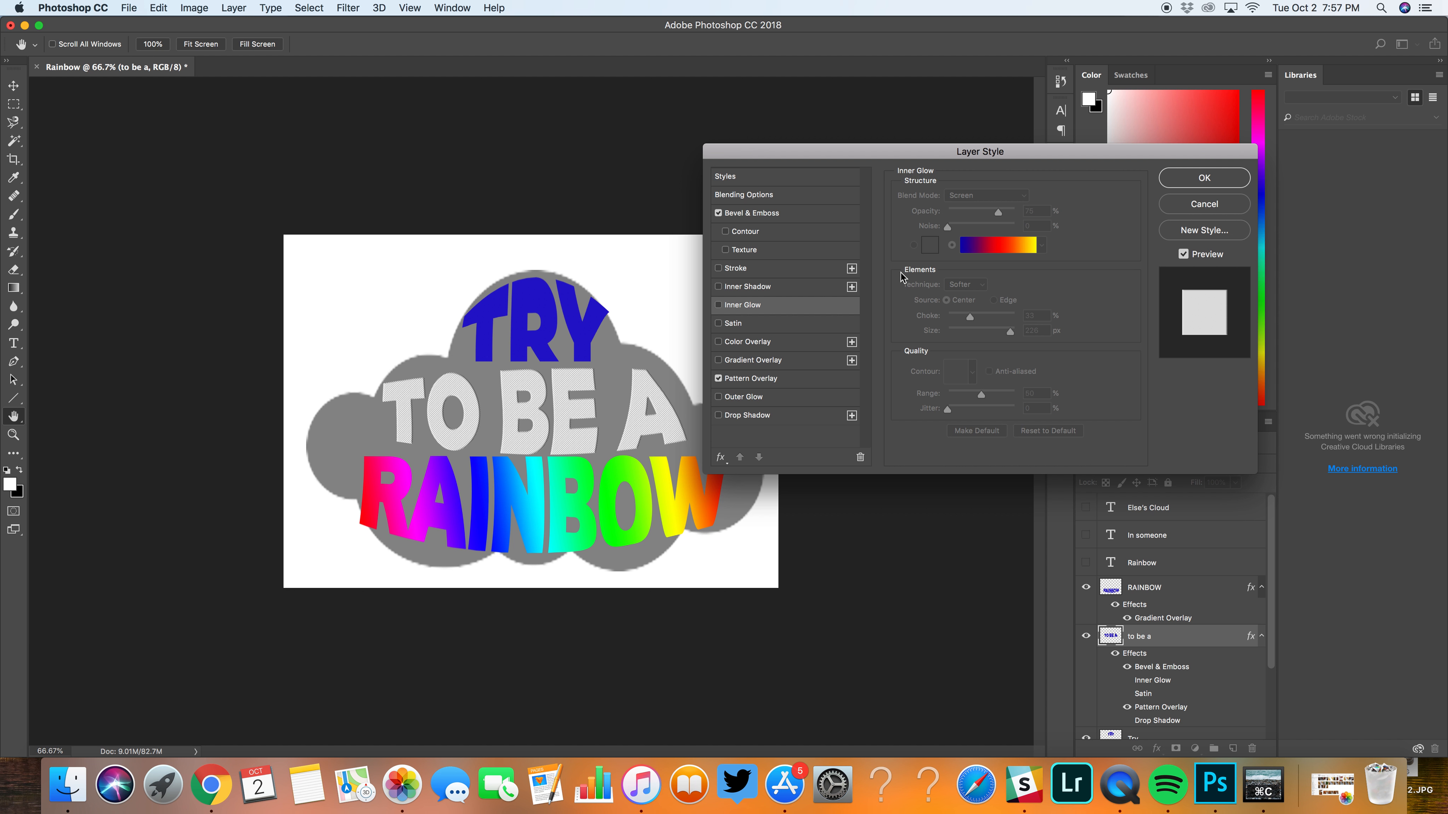
{"action": "left_click", "coordinate": [750, 357]}
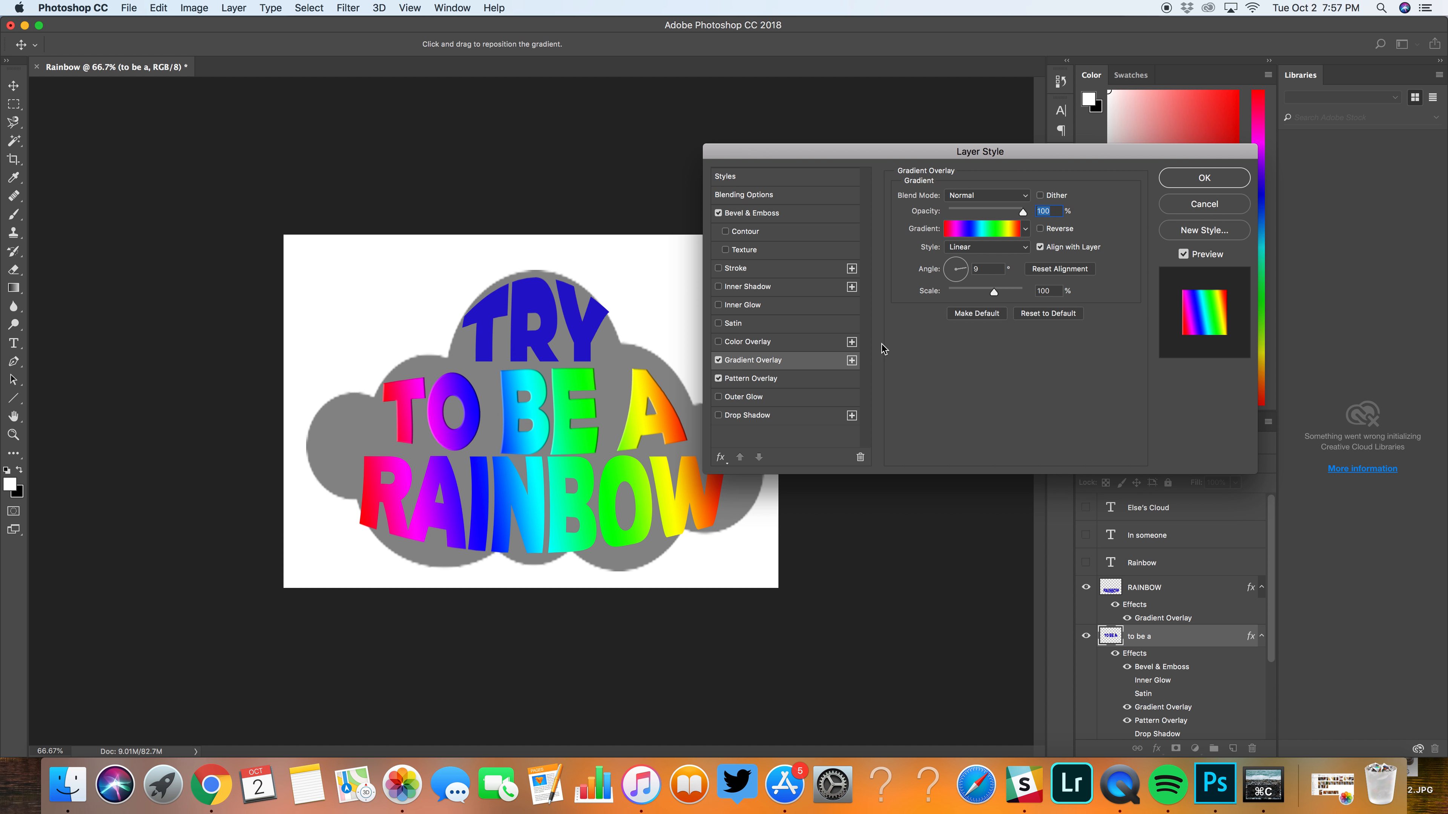
{"action": "left_click", "coordinate": [1191, 179]}
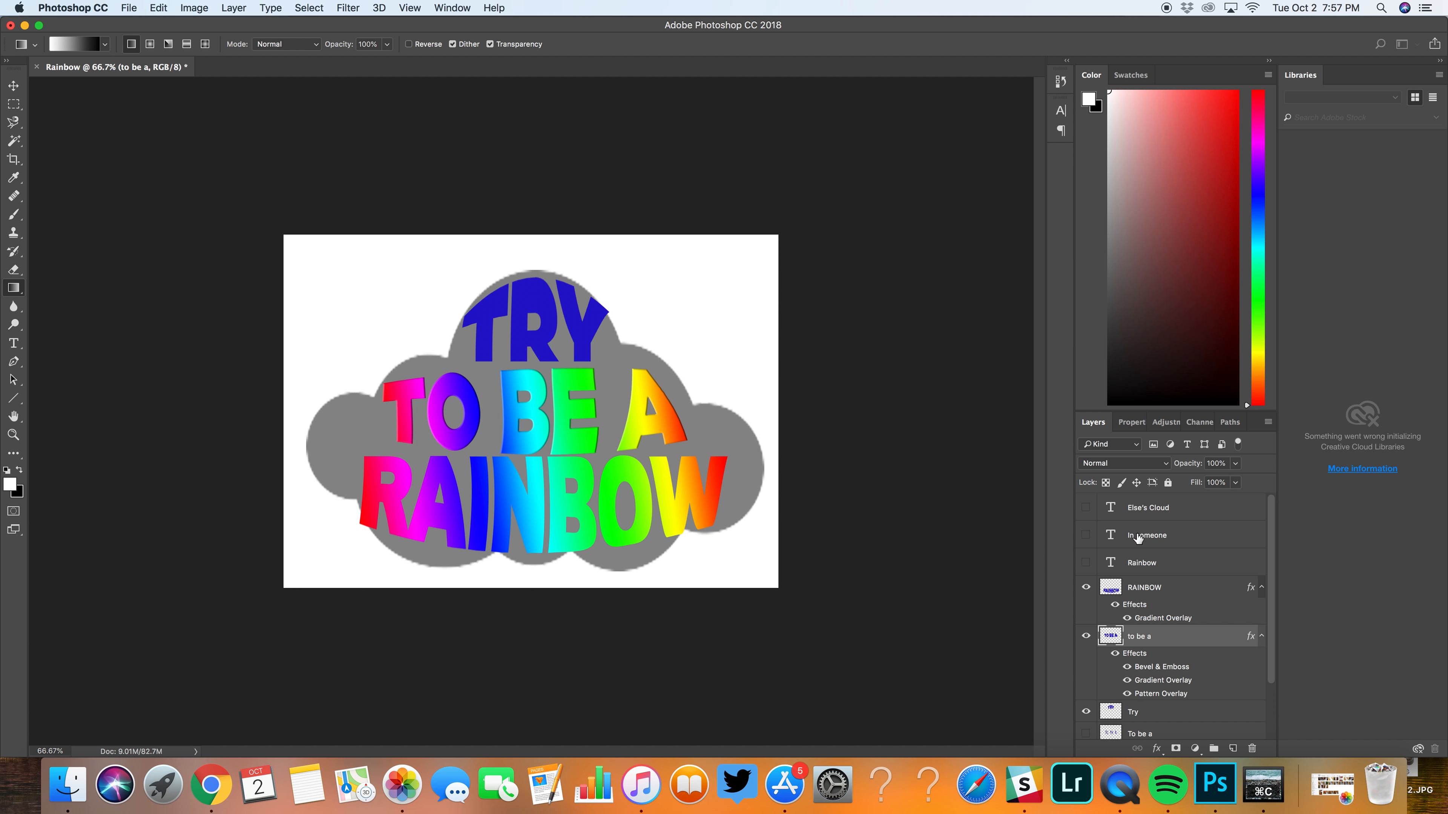
Step: Apply a linear rainbow Gradient Overlay to the "Try" lettering
{"action": "left_click", "coordinate": [1155, 709]}
{"action": "left_click", "coordinate": [1157, 749]}
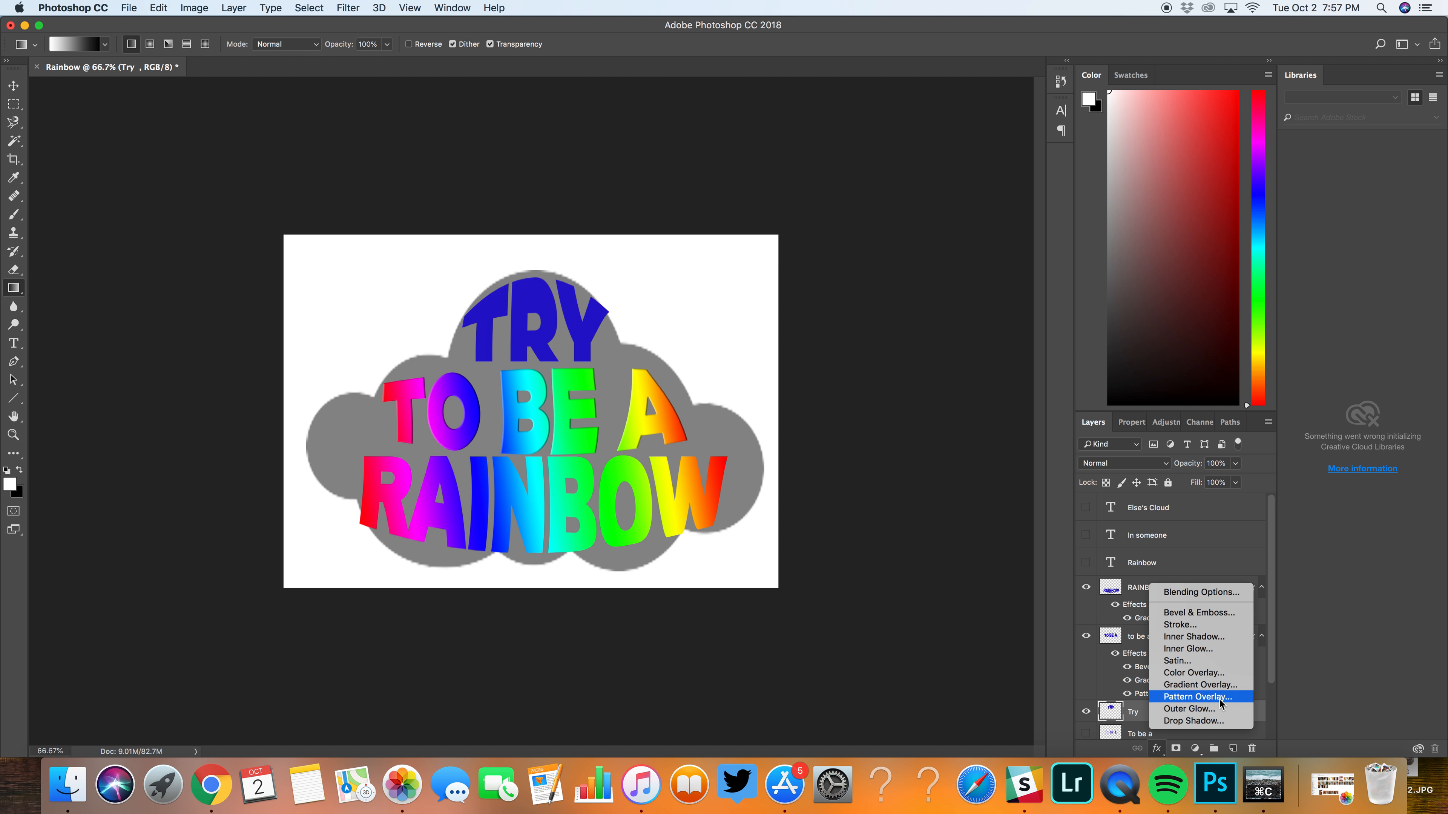
{"action": "left_click", "coordinate": [1204, 686]}
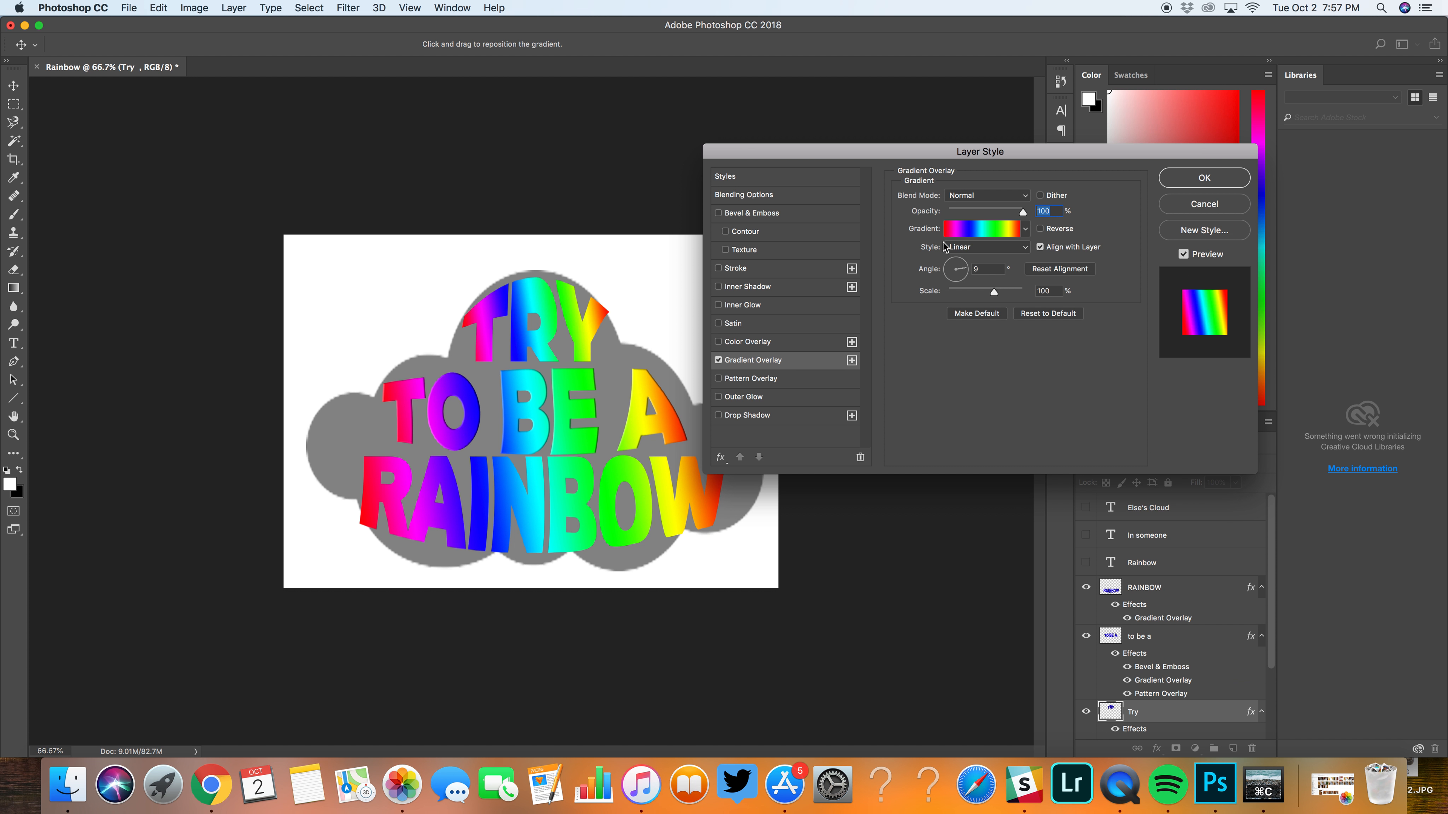
{"action": "left_click", "coordinate": [1195, 187]}
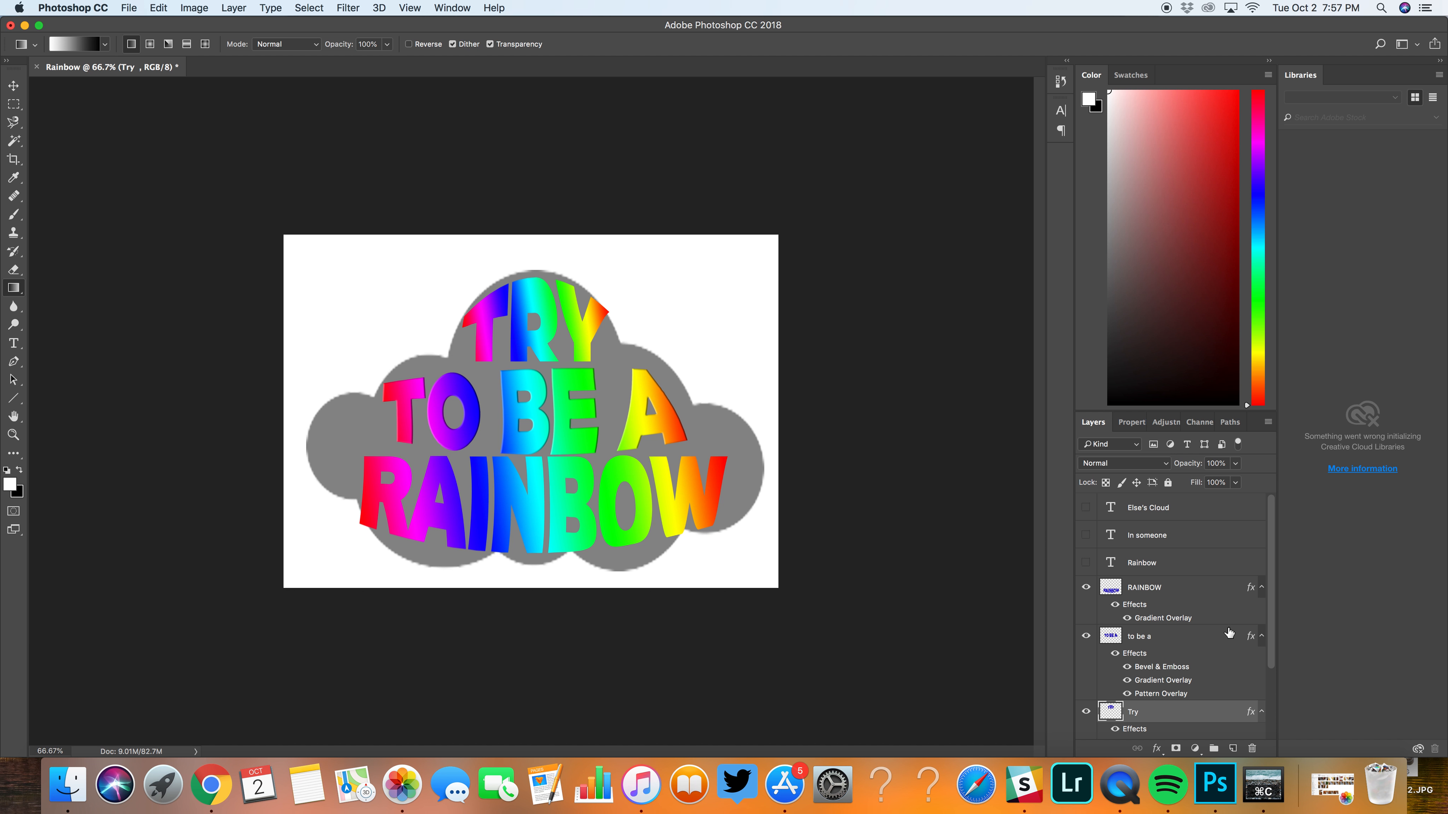
Step: Enlarge the cloud shape on Layer 1 to about 6.6 in wide and 4.5 in high
{"action": "scroll", "coordinate": [1208, 631], "scroll_direction": "down", "scroll_amount": 3}
{"action": "left_click", "coordinate": [1180, 708]}
{"action": "key", "text": "super+t"}
{"action": "left_click_drag", "start_coordinate": [306, 571], "coordinate": [297, 589]}
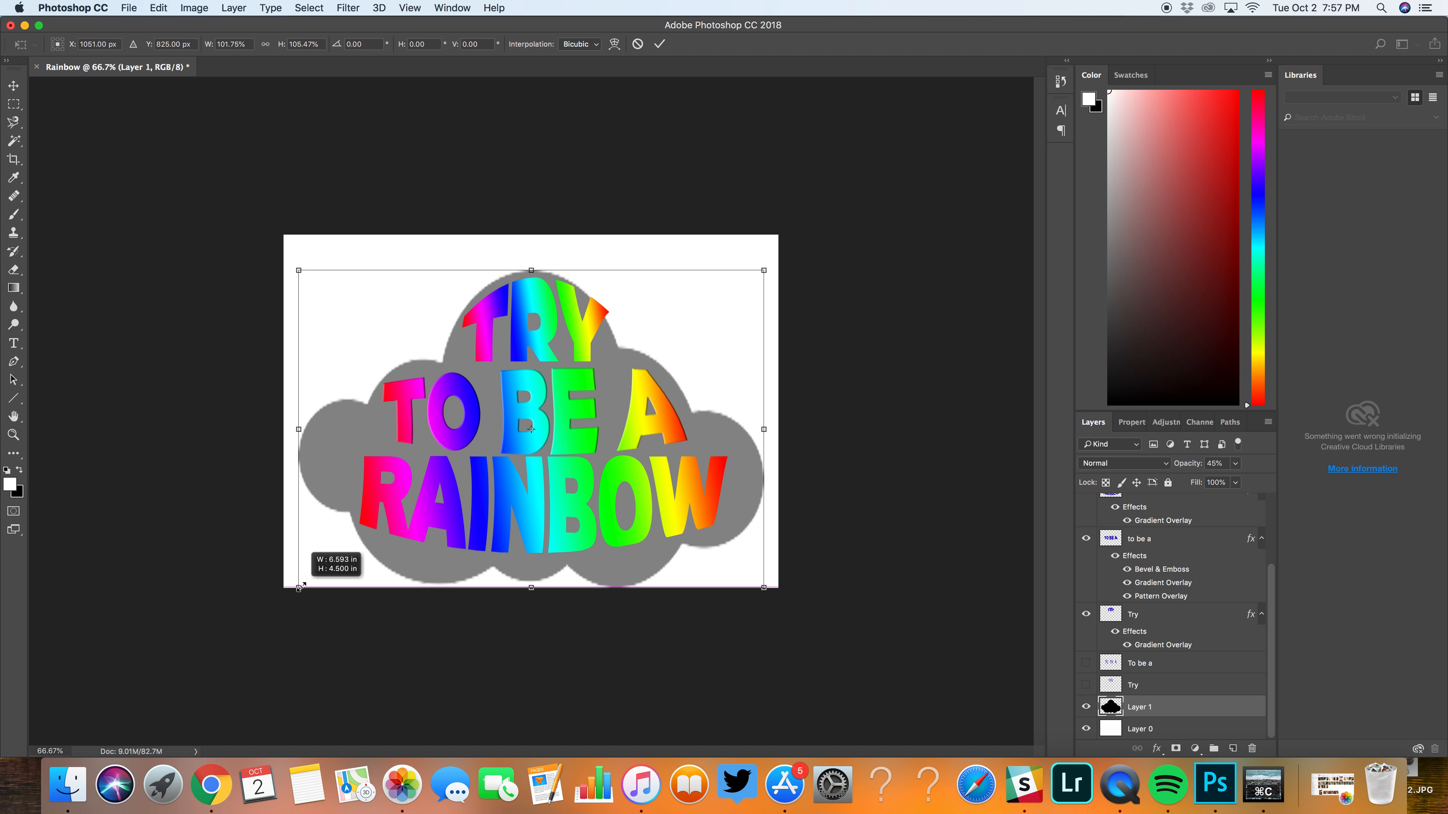
{"action": "key", "text": "Return"}
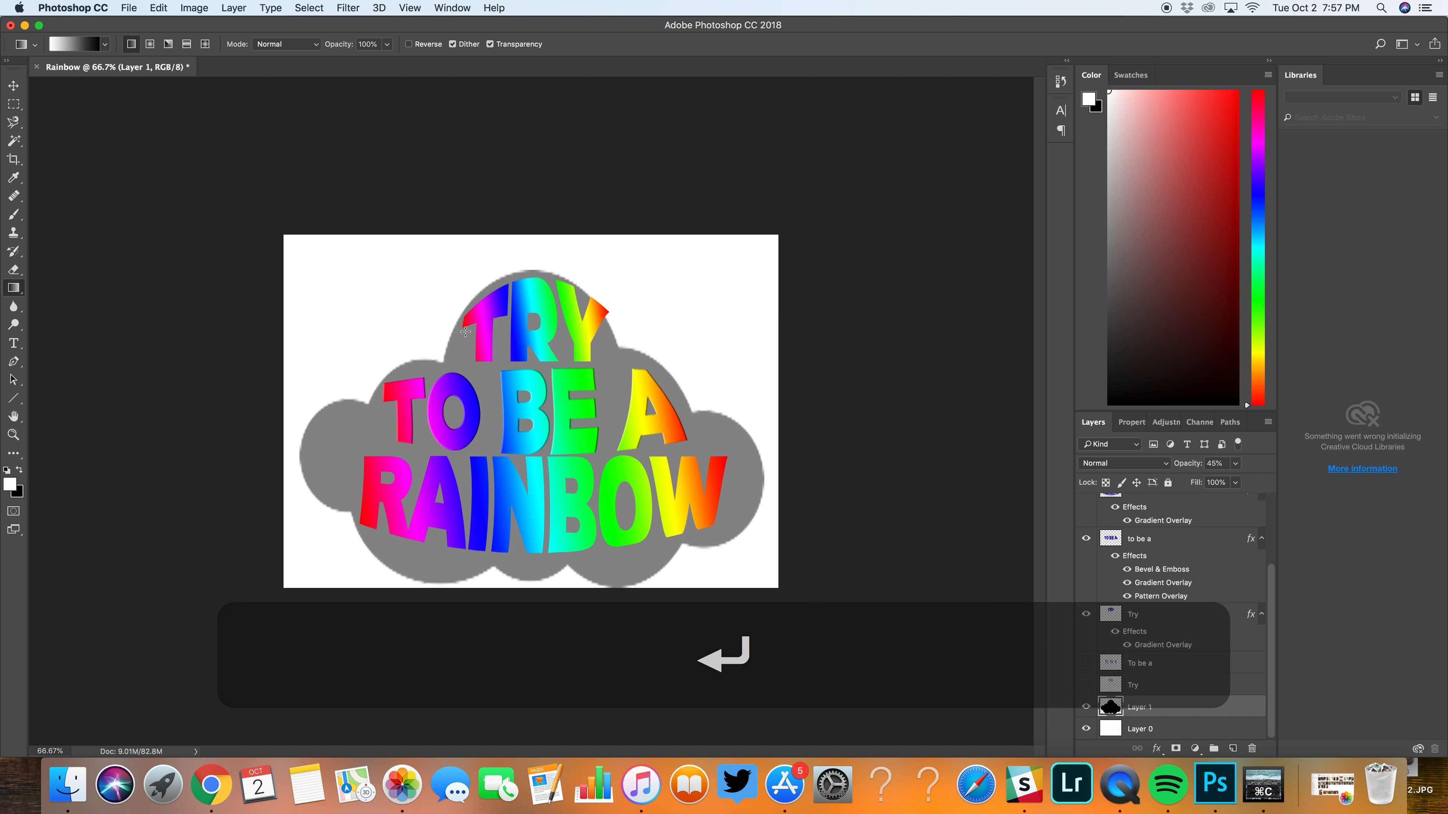
Step: Fill the cloud shape on Layer 1 with white using the Paint Bucket tool
{"action": "right_click", "coordinate": [13, 288]}
{"action": "left_click", "coordinate": [77, 300]}
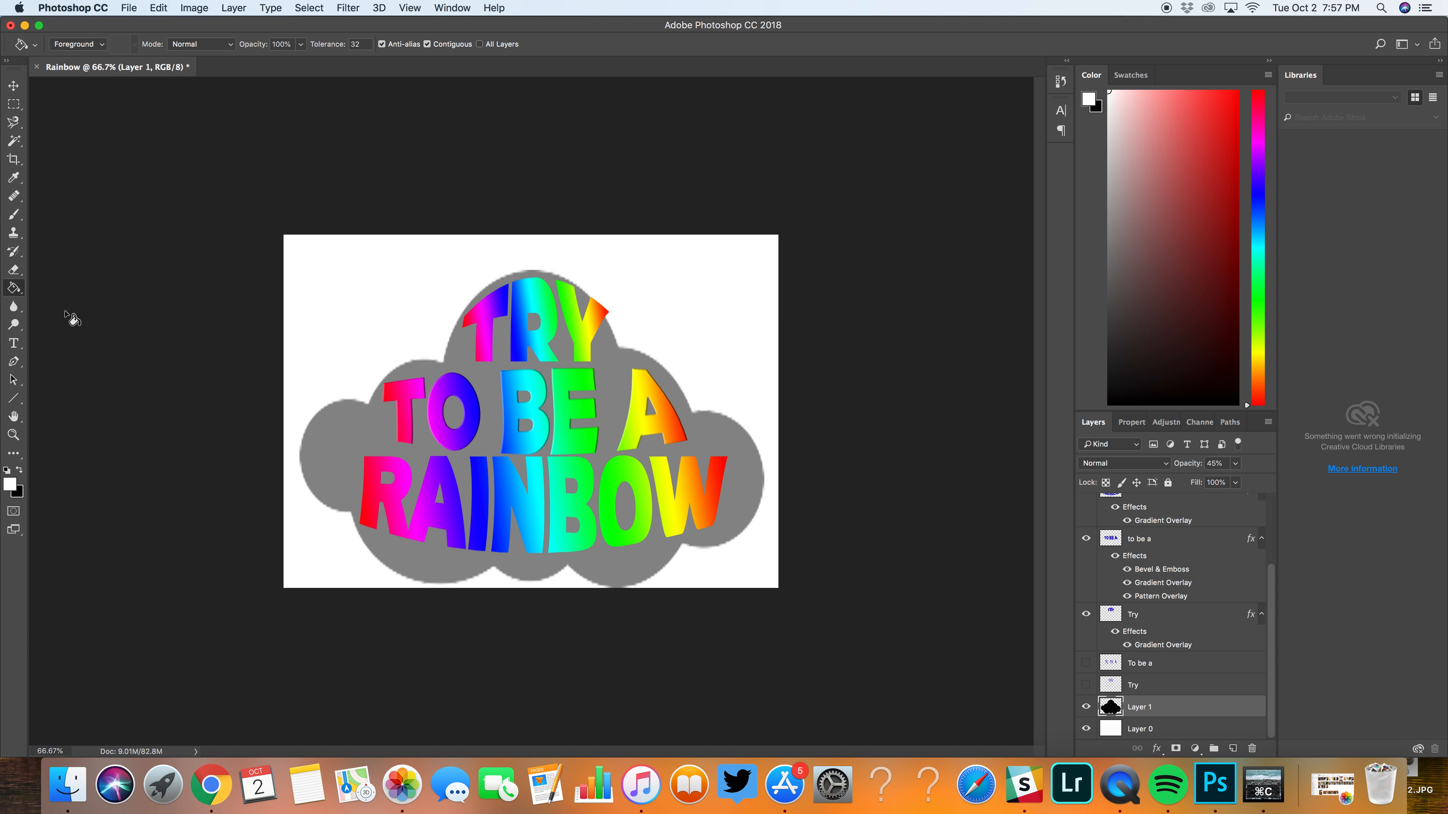
{"action": "left_click", "coordinate": [354, 441]}
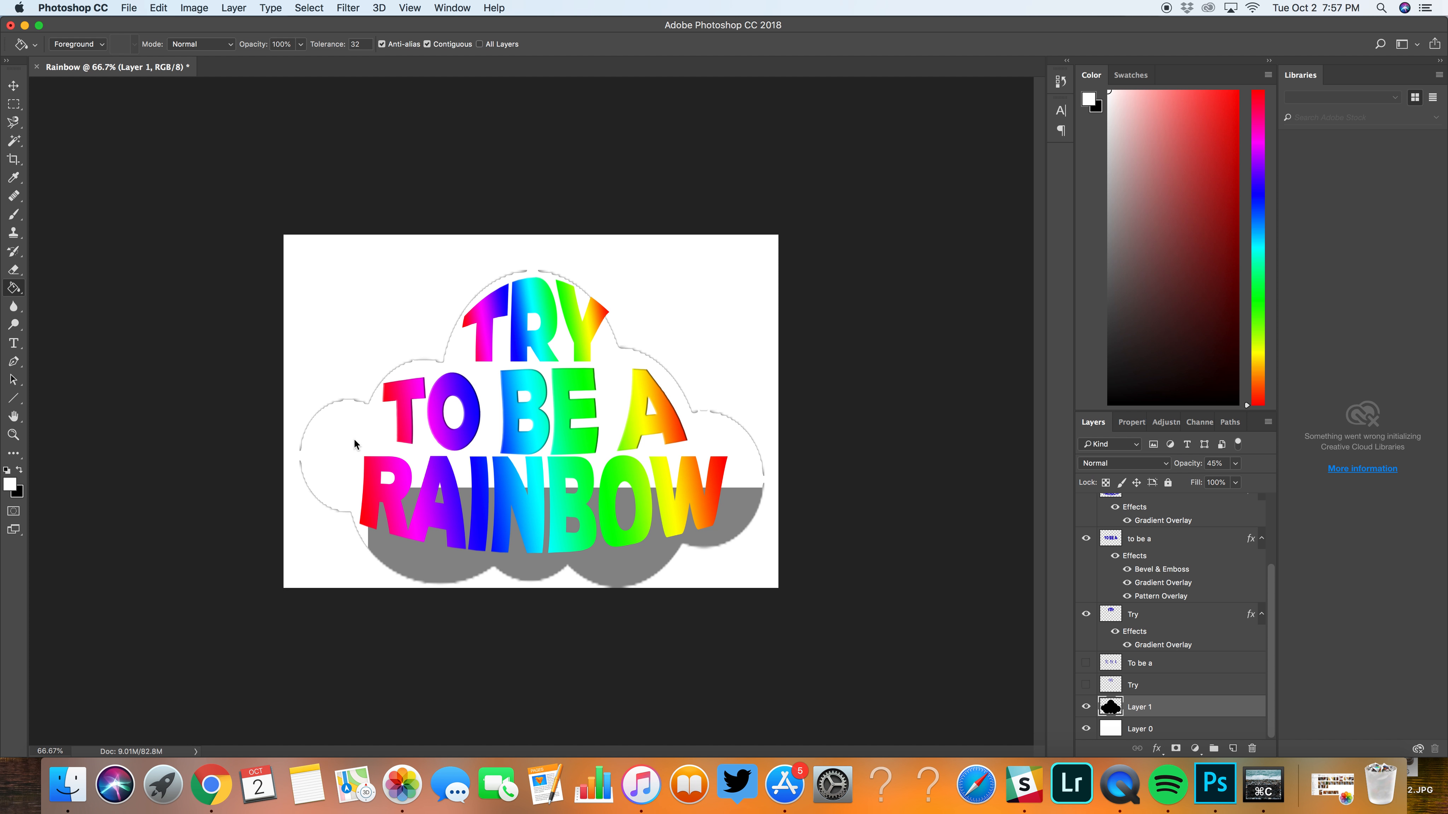
Step: Fill the Layer 0 background with a rainbow gradient running from its upper edge to its lower edge
{"action": "left_click", "coordinate": [1158, 733]}
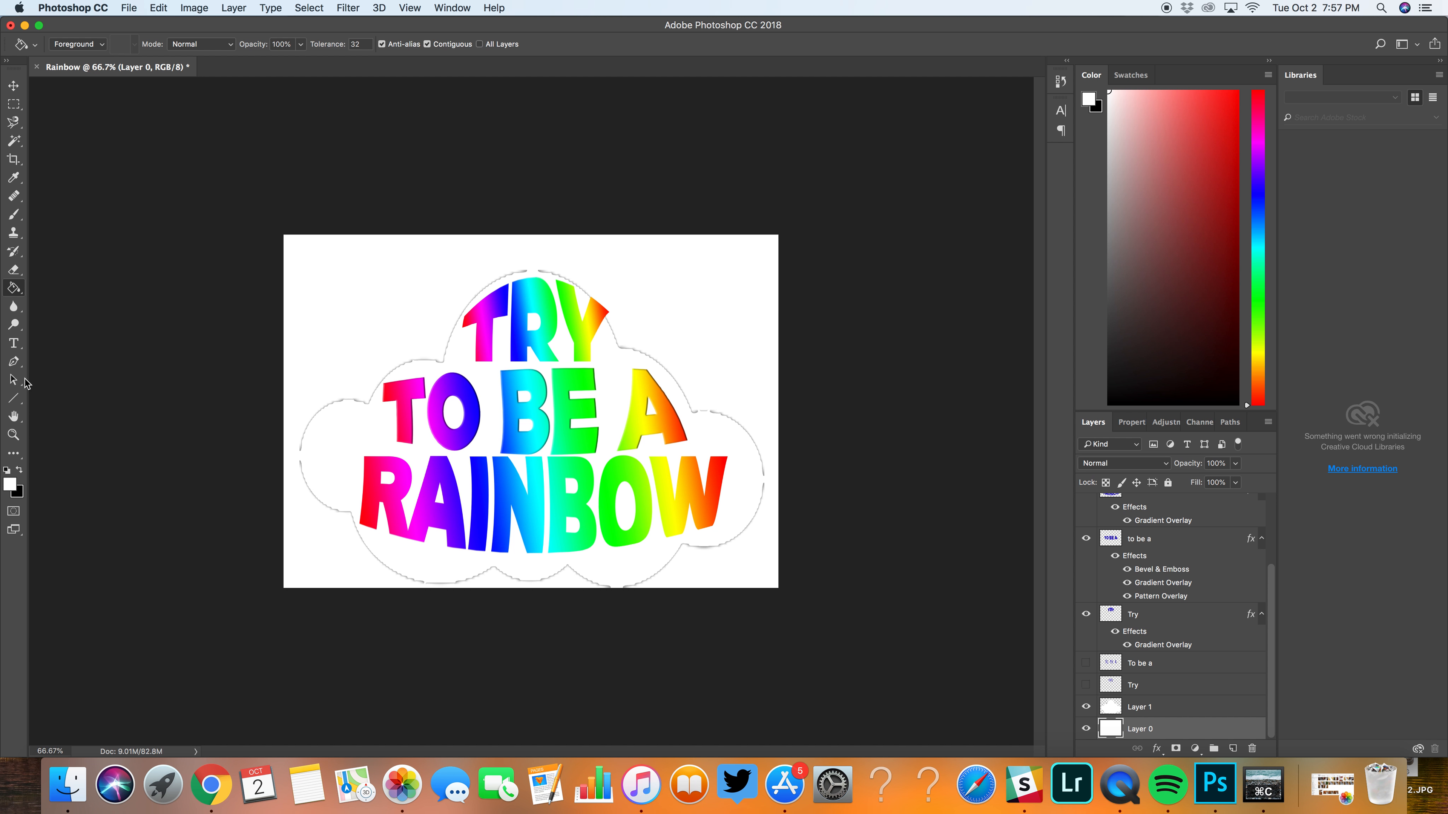
{"action": "left_click", "coordinate": [16, 292]}
{"action": "left_click", "coordinate": [64, 285]}
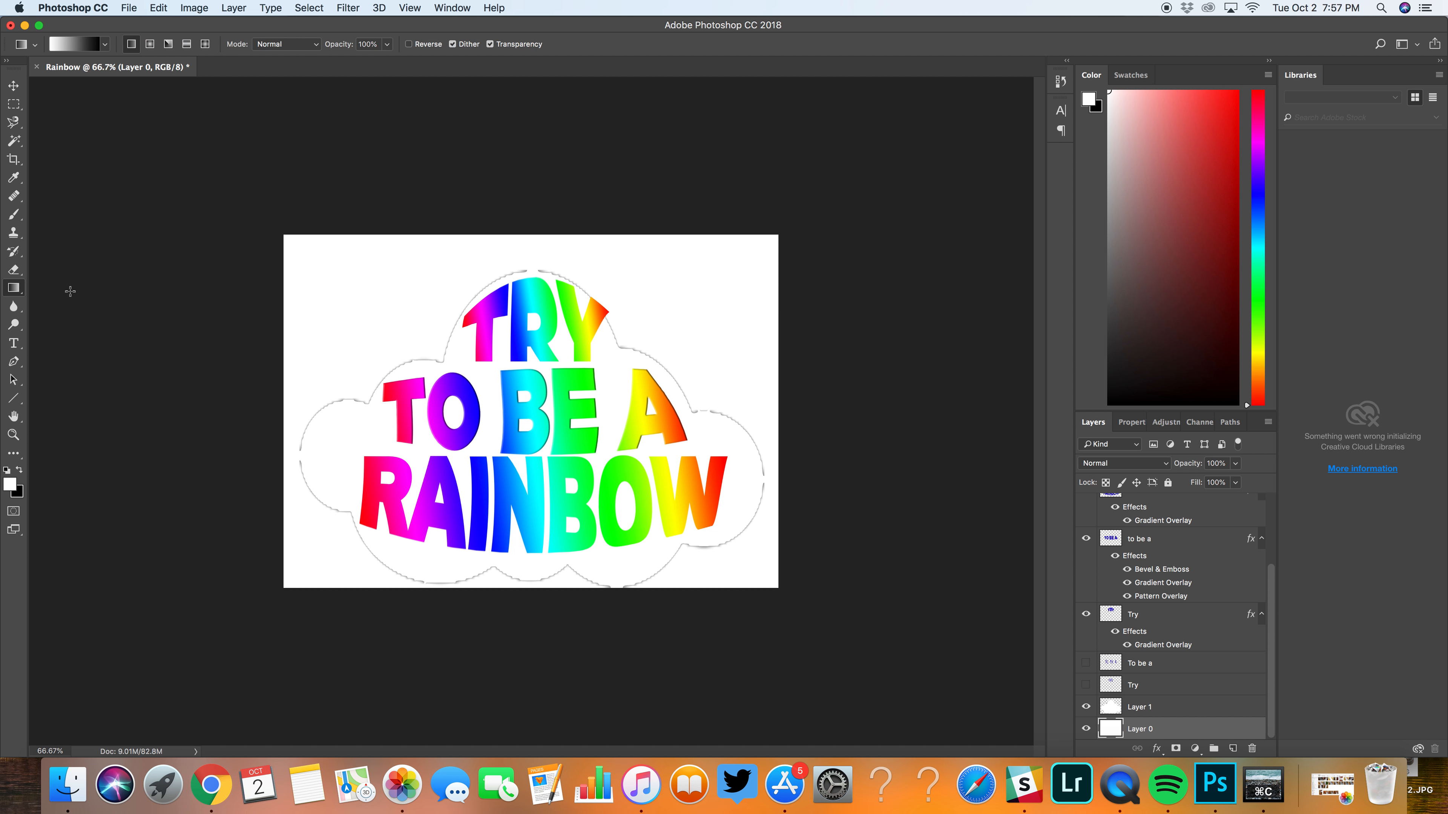
{"action": "left_click", "coordinate": [105, 44]}
{"action": "left_click", "coordinate": [30, 116]}
{"action": "left_click_drag", "start_coordinate": [385, 242], "coordinate": [387, 590]}
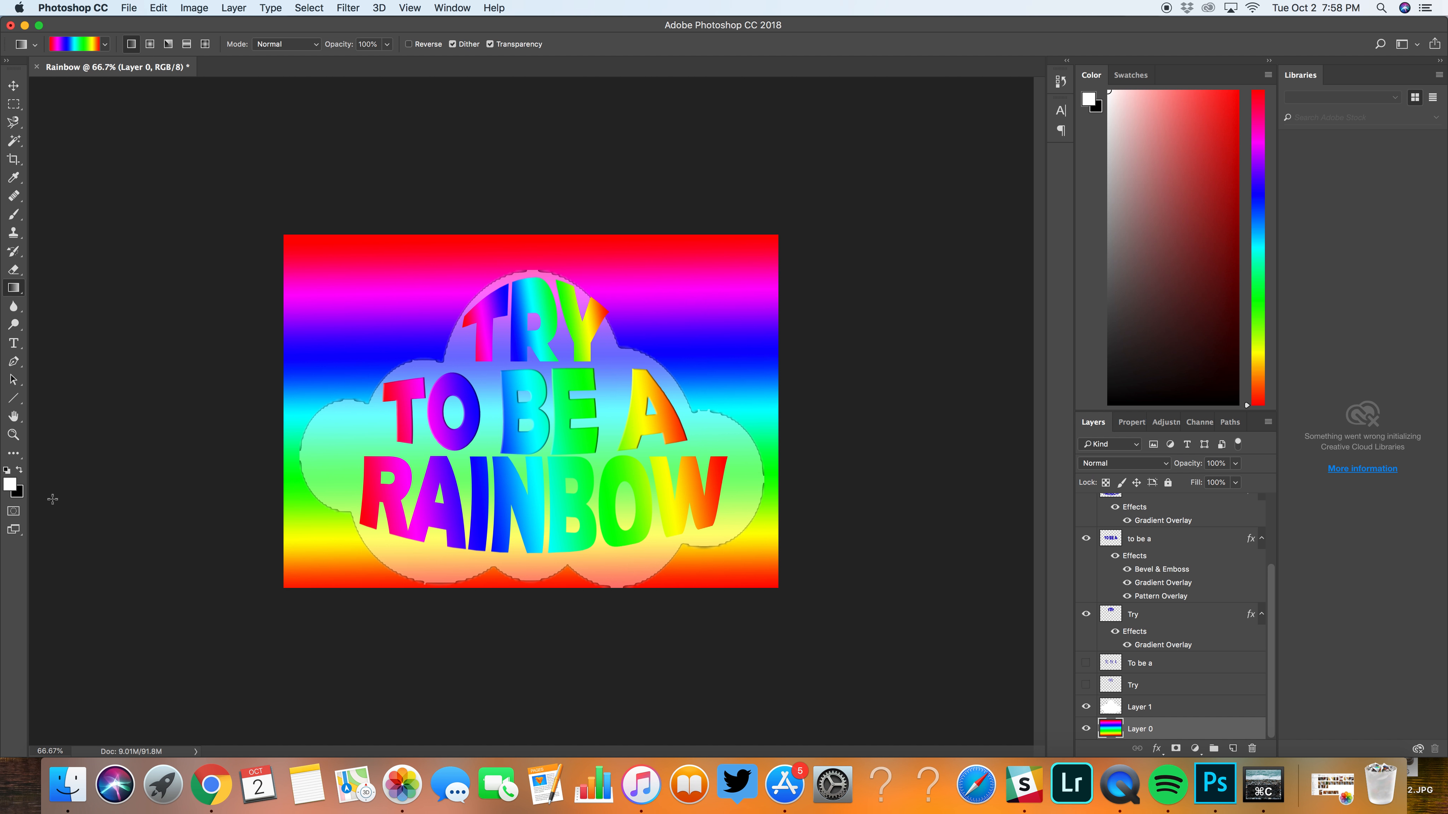
Step: Try to recolour the Layer 0 background with the Paint Bucket after shifting the foreground hue to blue
{"action": "left_click", "coordinate": [10, 486]}
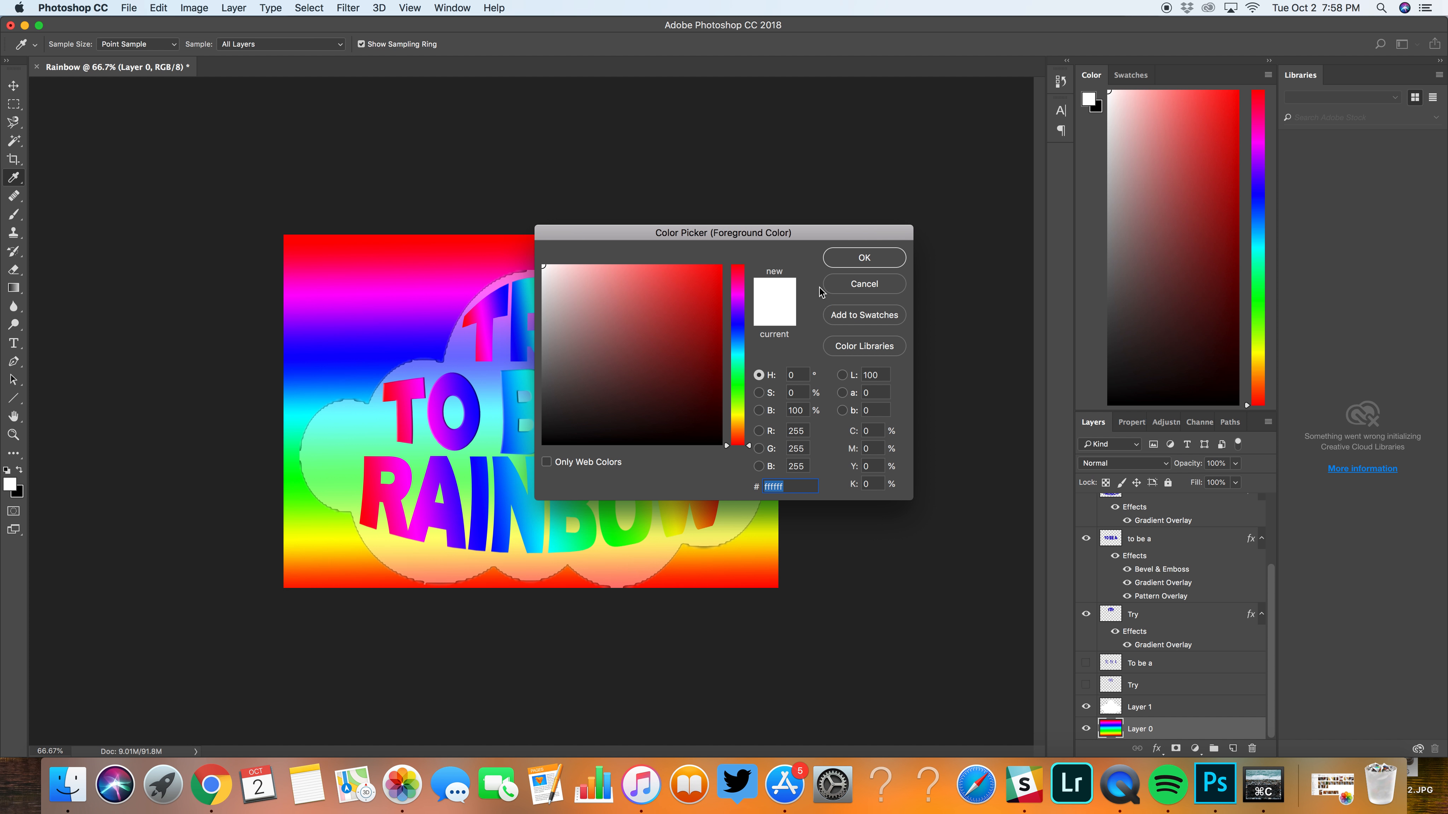
{"action": "left_click", "coordinate": [734, 348]}
{"action": "left_click", "coordinate": [849, 262]}
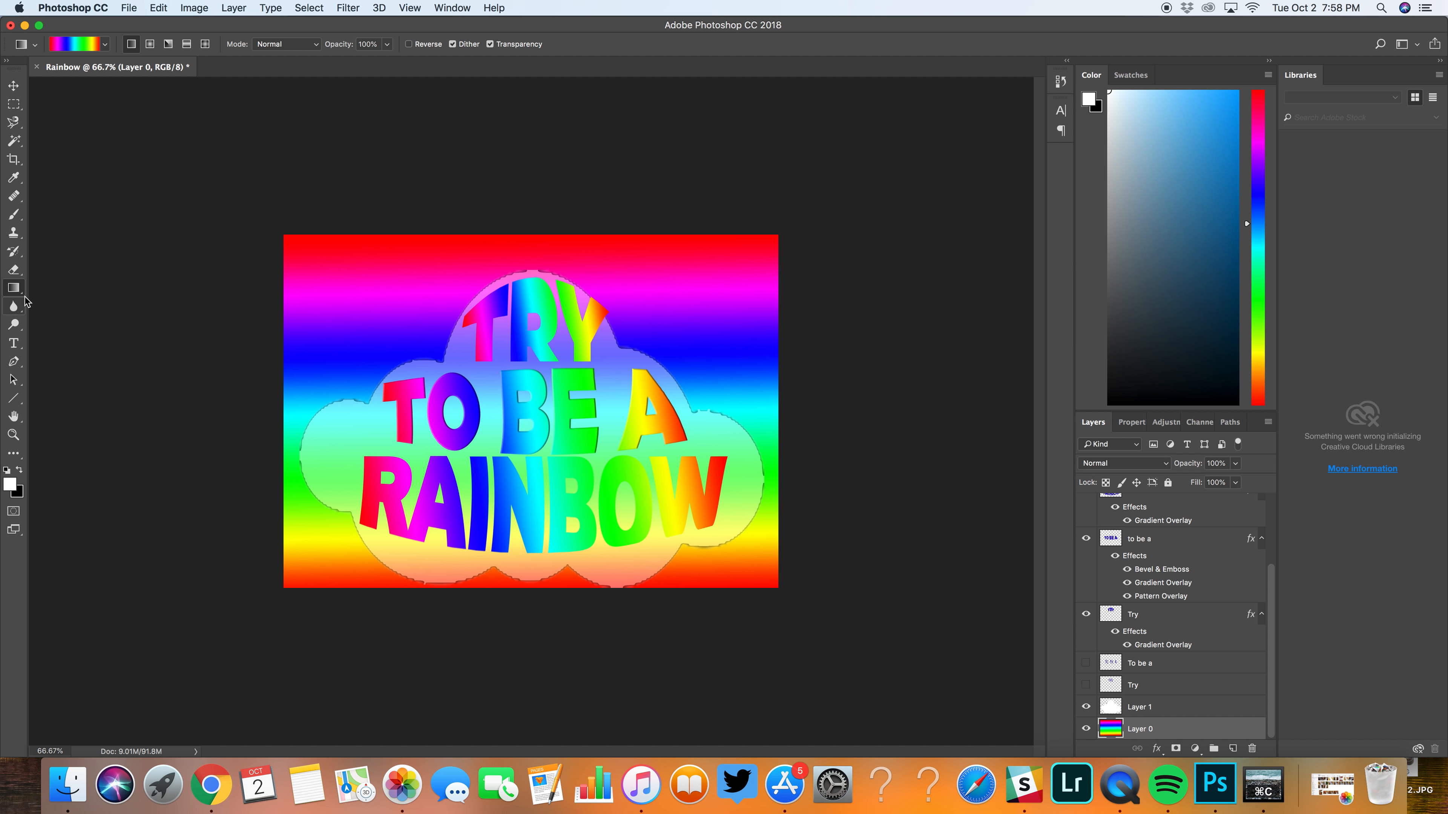
{"action": "right_click", "coordinate": [14, 289]}
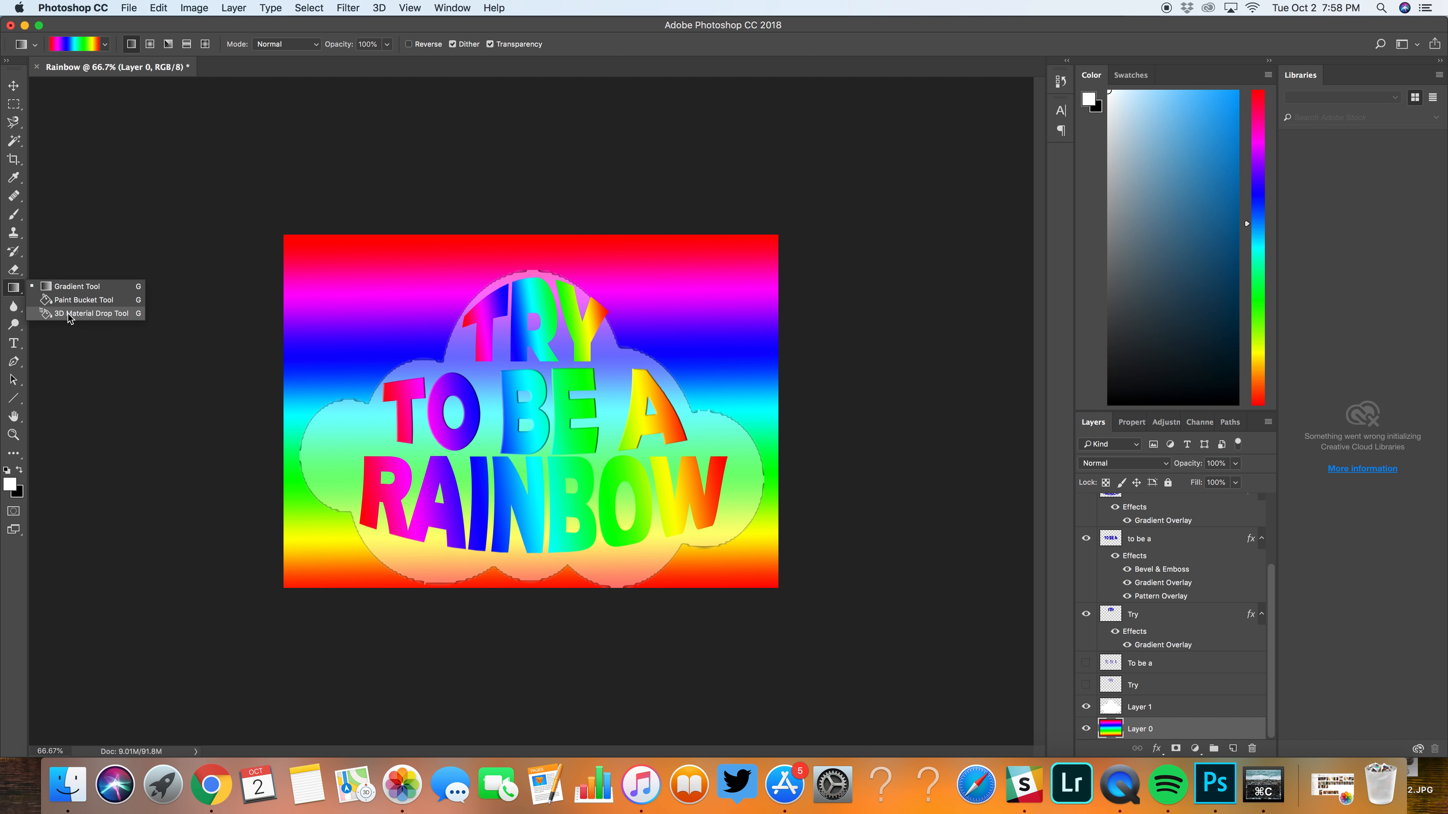
{"action": "left_click", "coordinate": [80, 300]}
{"action": "left_click", "coordinate": [339, 311]}
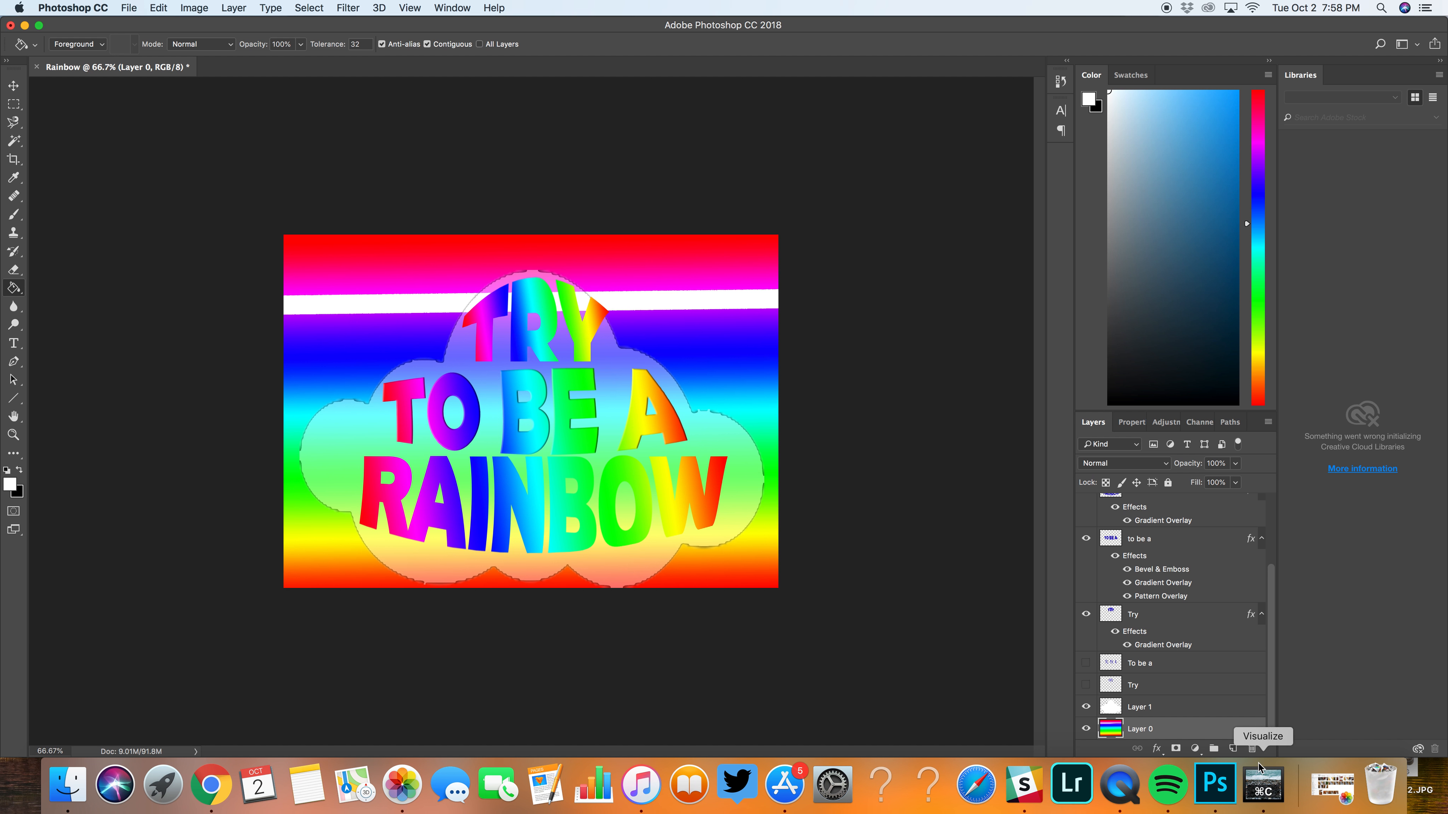
Step: Add an empty layer above the rainbow Layer 0 and hide Layer 0
{"action": "left_click", "coordinate": [1233, 748]}
{"action": "scroll", "coordinate": [1140, 728], "scroll_direction": "down", "scroll_amount": 1}
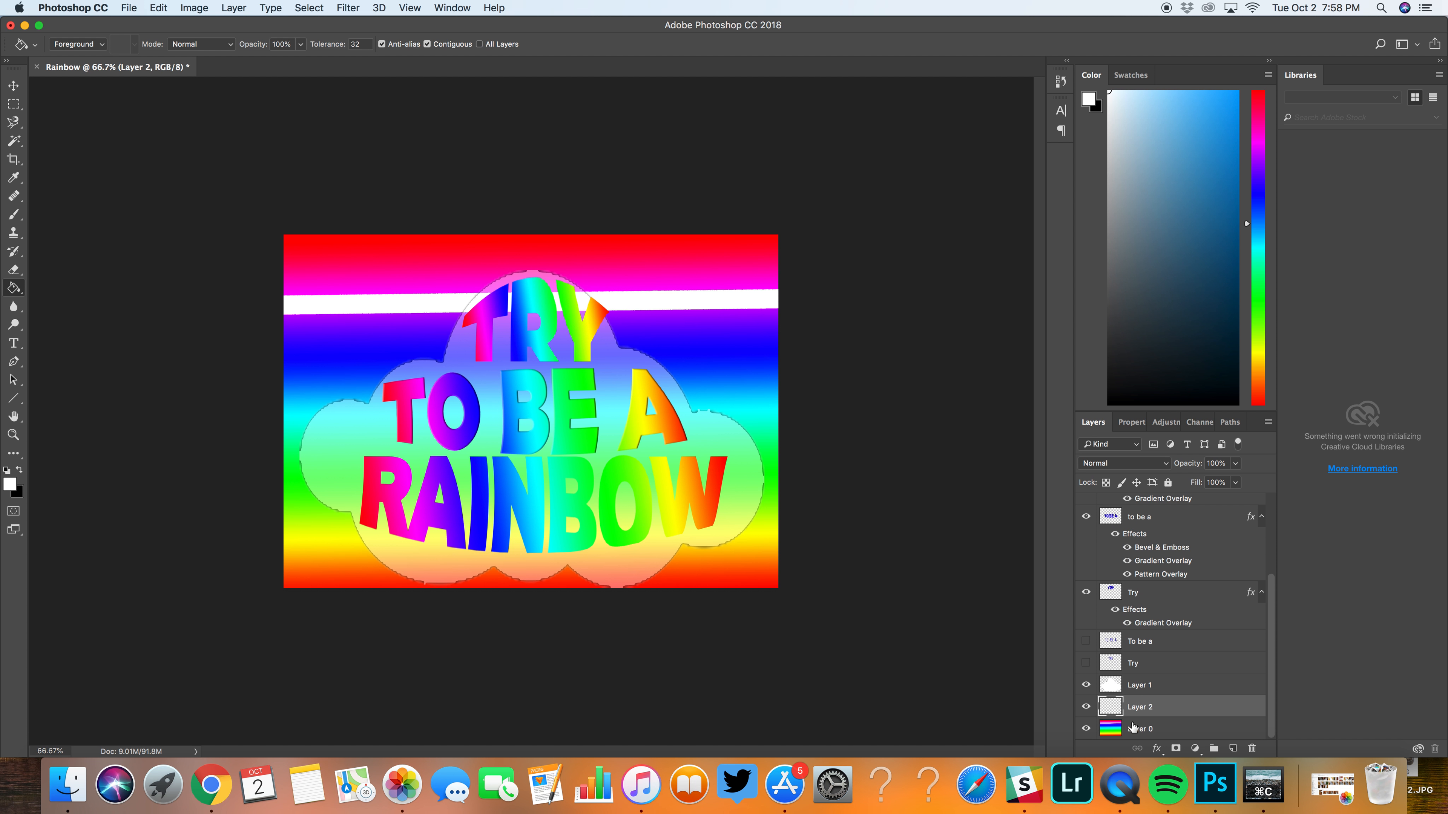
{"action": "left_click", "coordinate": [1085, 729]}
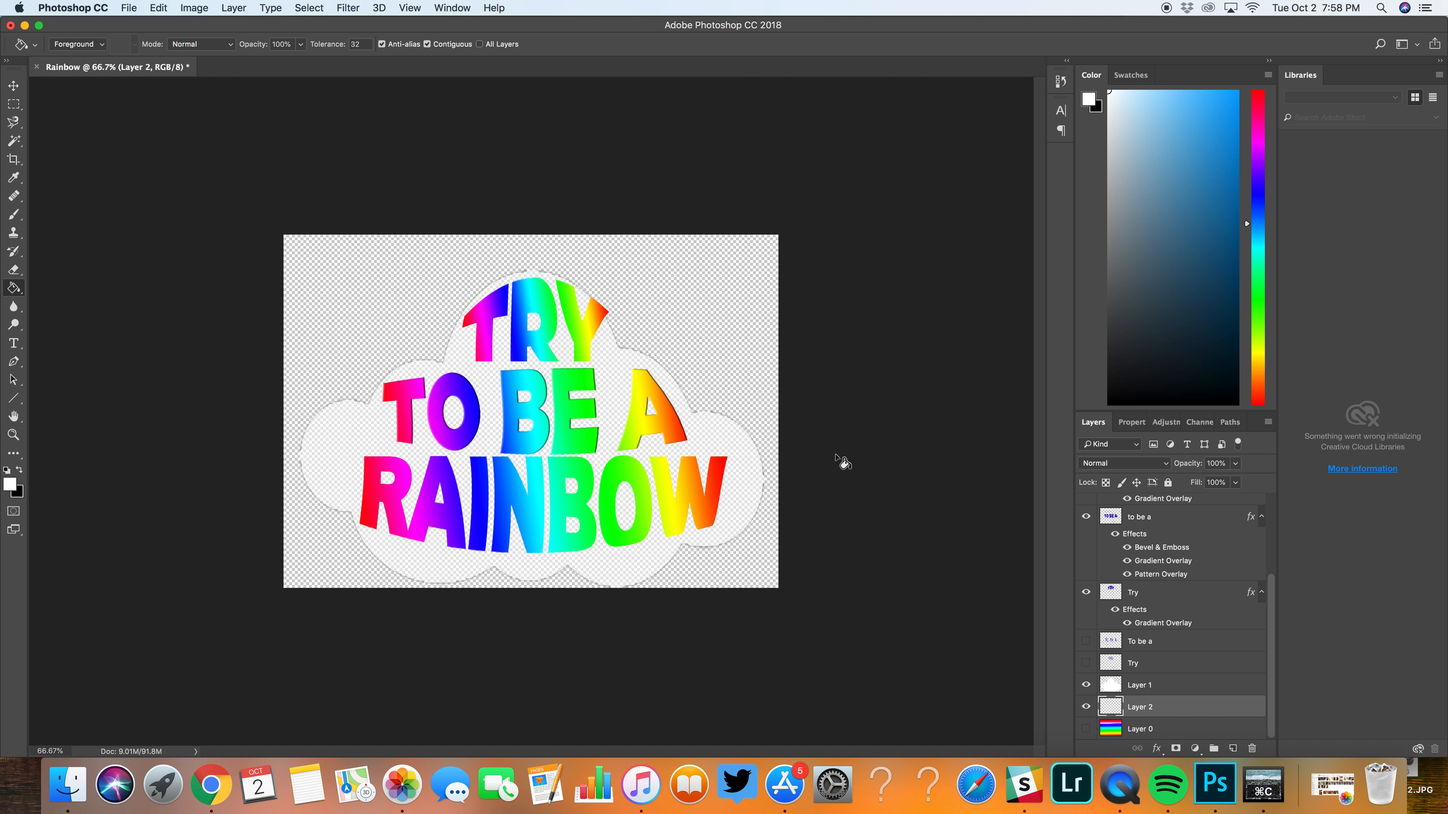
Step: Fill the new background layer with blue 1f85bf using the Paint Bucket tool
{"action": "left_click", "coordinate": [727, 368]}
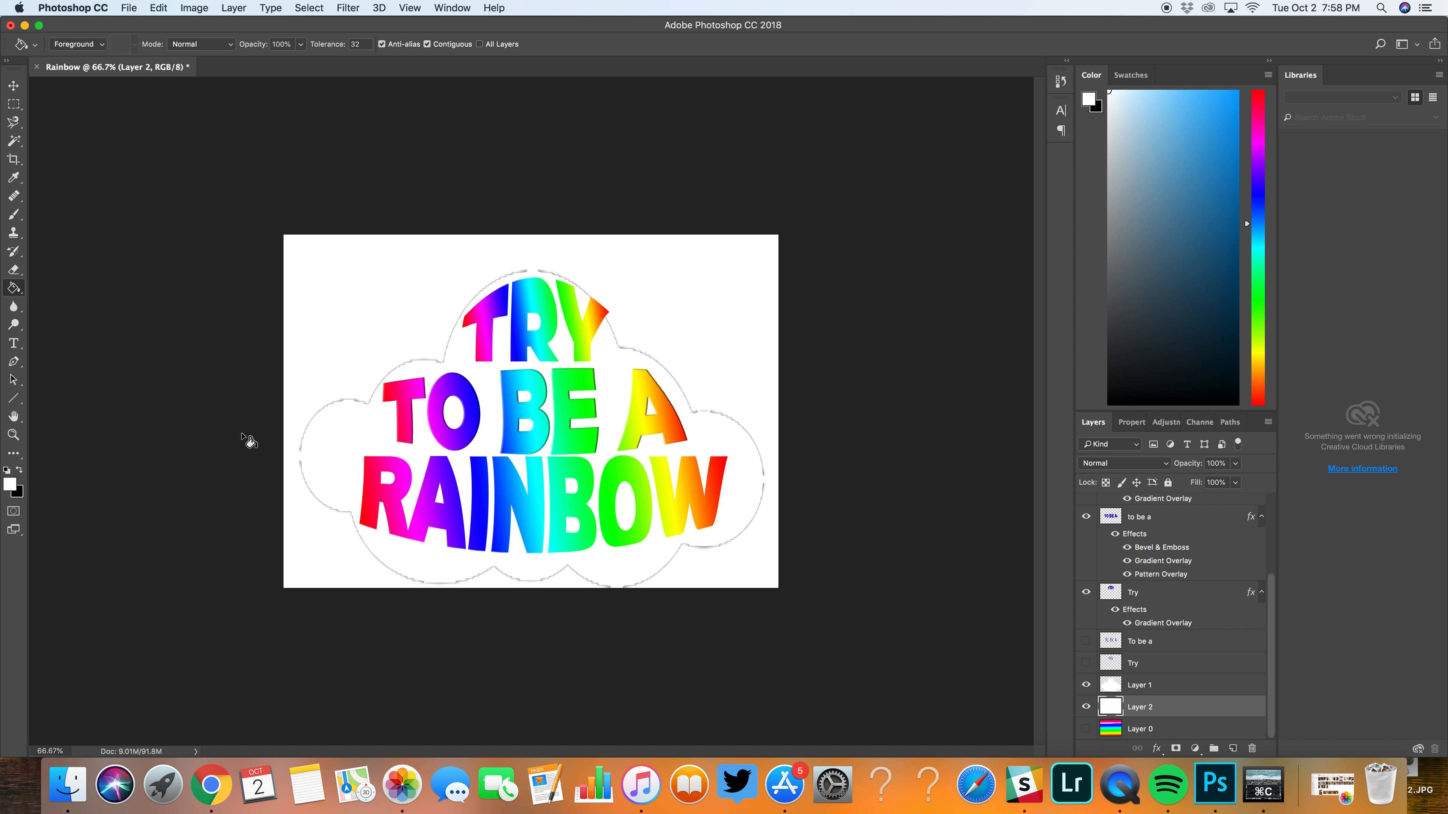
{"action": "left_click", "coordinate": [9, 485]}
{"action": "left_click", "coordinate": [693, 309]}
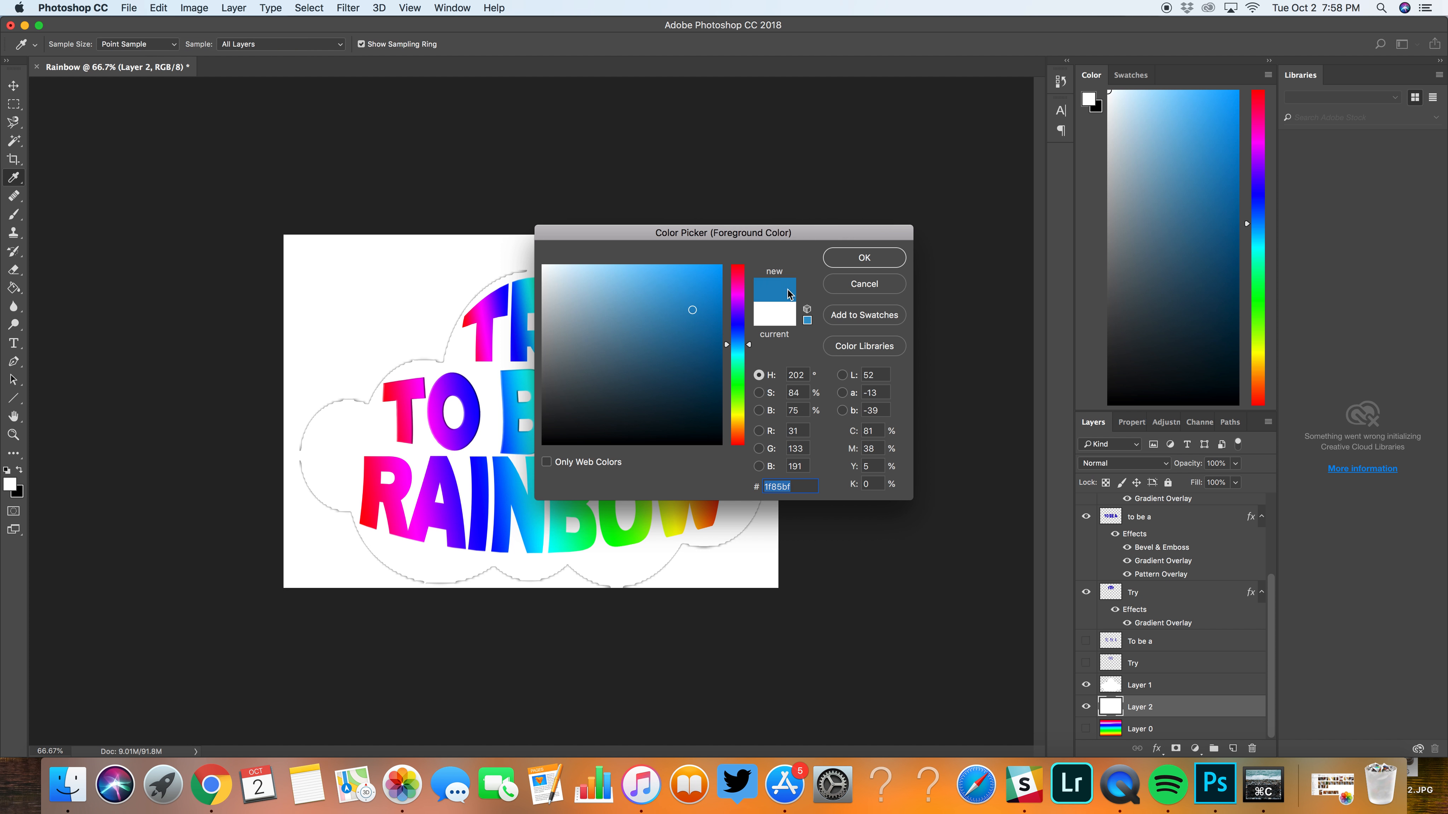
{"action": "left_click", "coordinate": [862, 259]}
{"action": "left_click", "coordinate": [732, 348]}
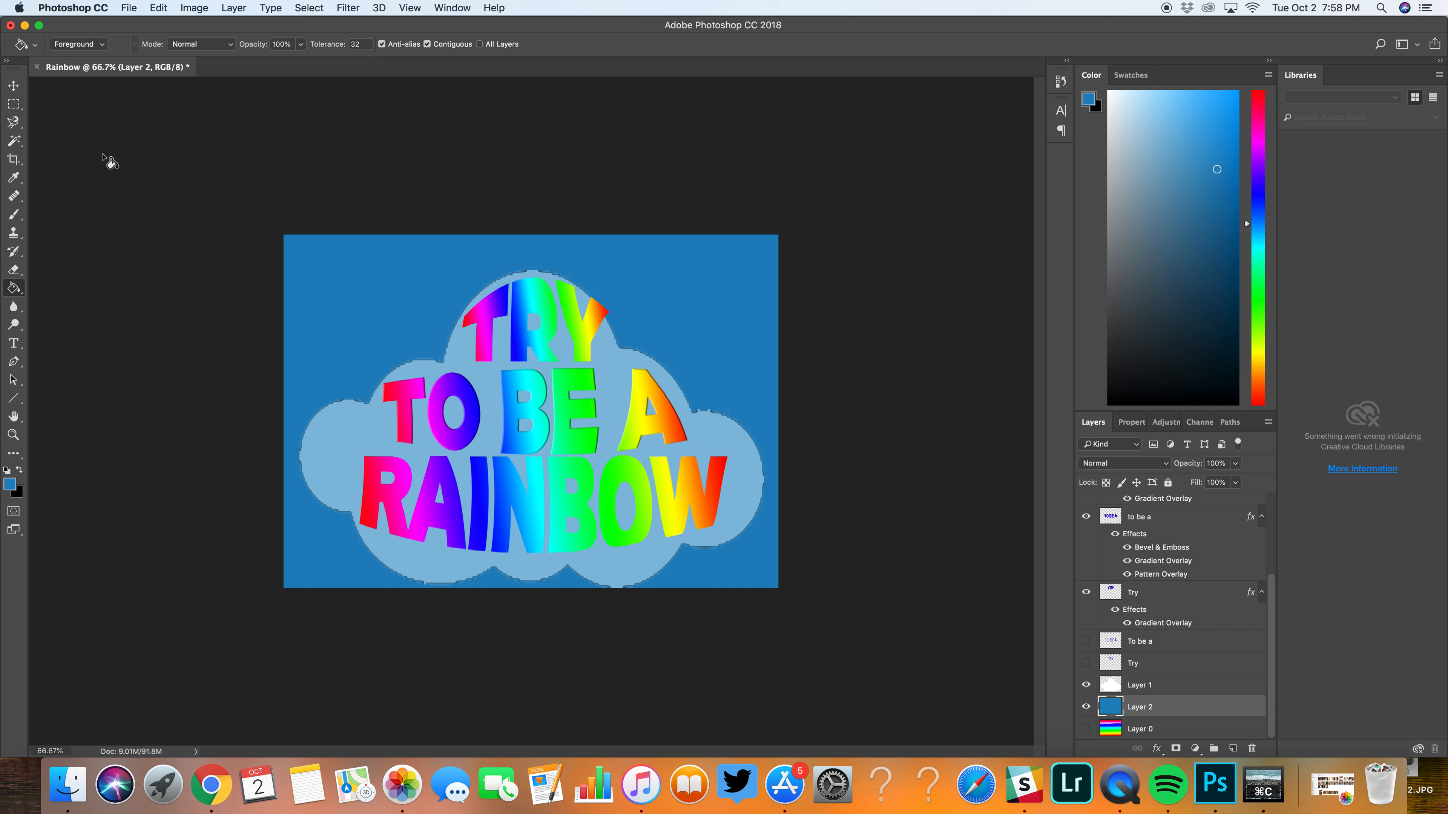
Step: Set the opacity of the cloud on Layer 1 to about 52%
{"action": "left_click", "coordinate": [1177, 688]}
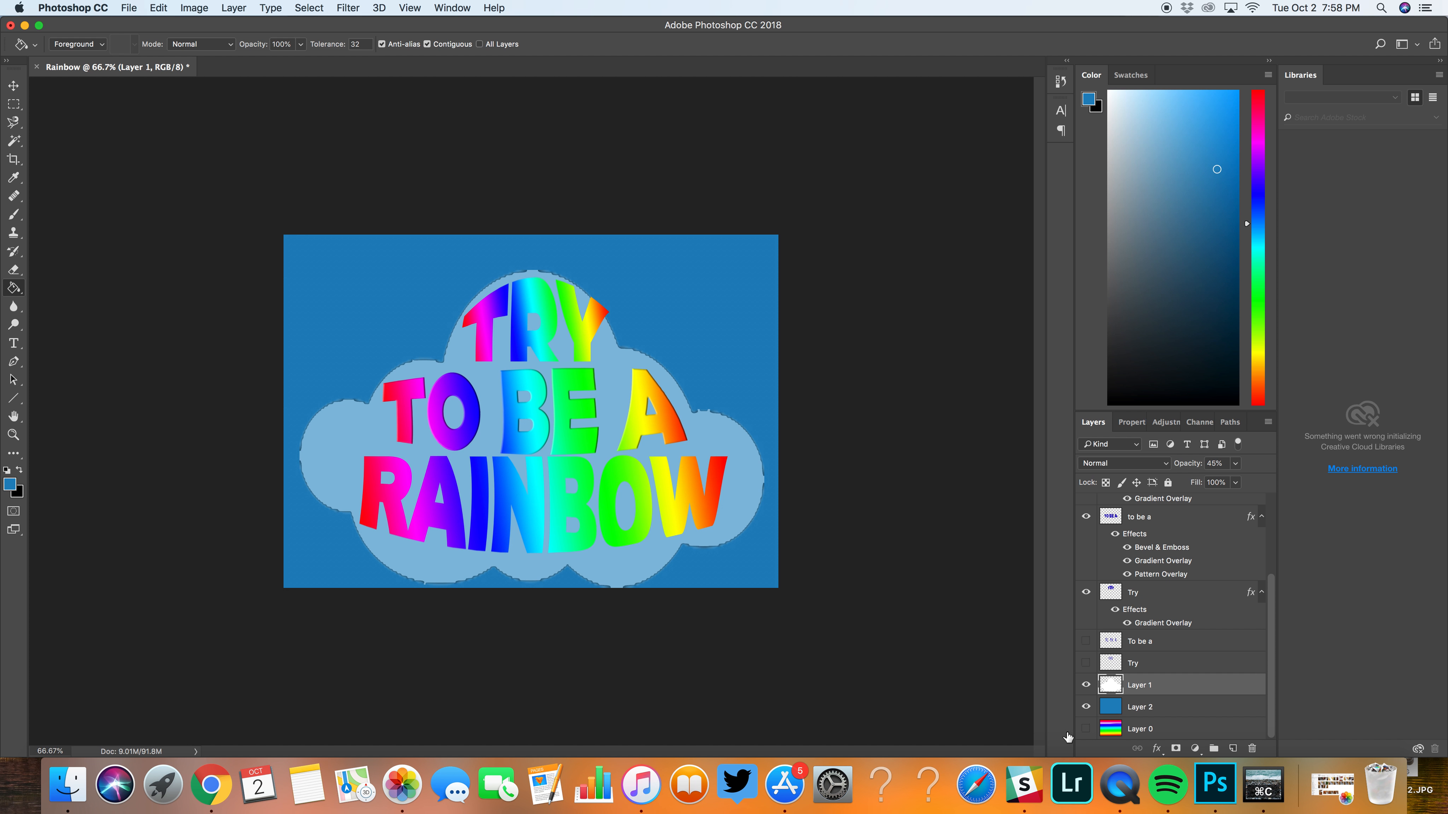
{"action": "left_click", "coordinate": [1236, 464]}
{"action": "left_click_drag", "start_coordinate": [1237, 488], "coordinate": [1259, 484]}
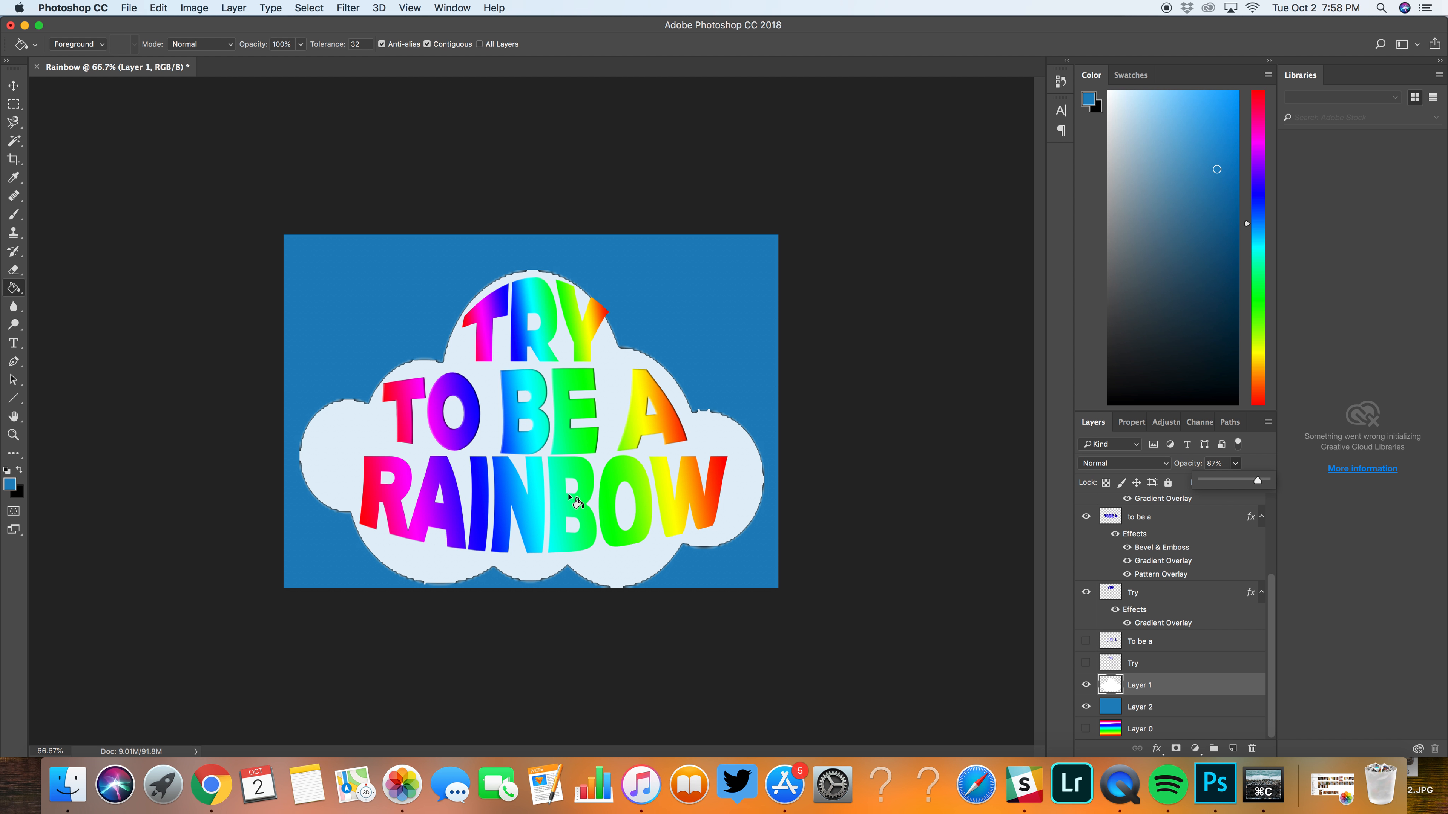
{"action": "left_click_drag", "start_coordinate": [1257, 482], "coordinate": [1233, 491]}
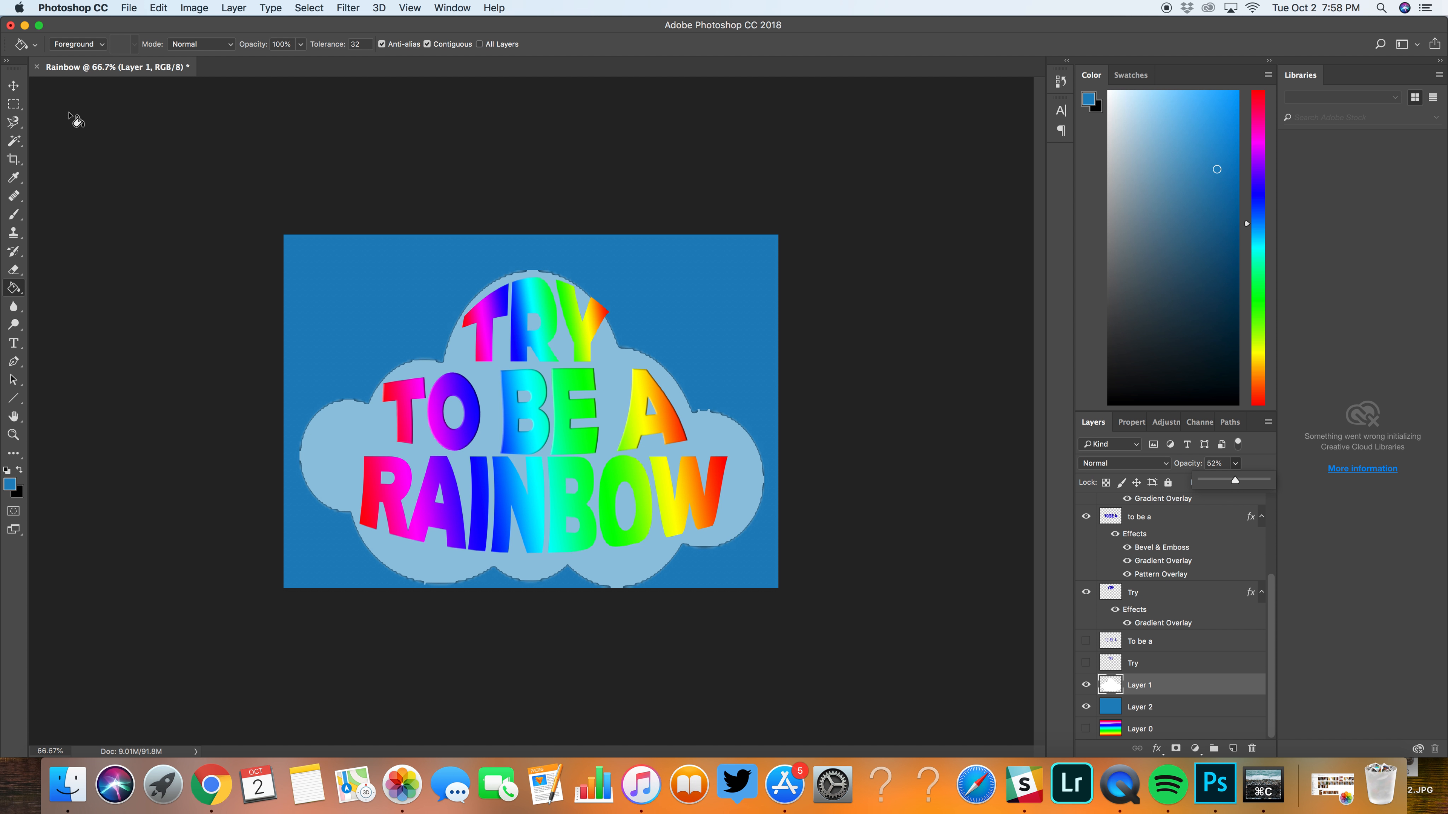
Step: Move the cloud on Layer 1 slightly up and to the right behind the lettering
{"action": "left_click", "coordinate": [13, 85]}
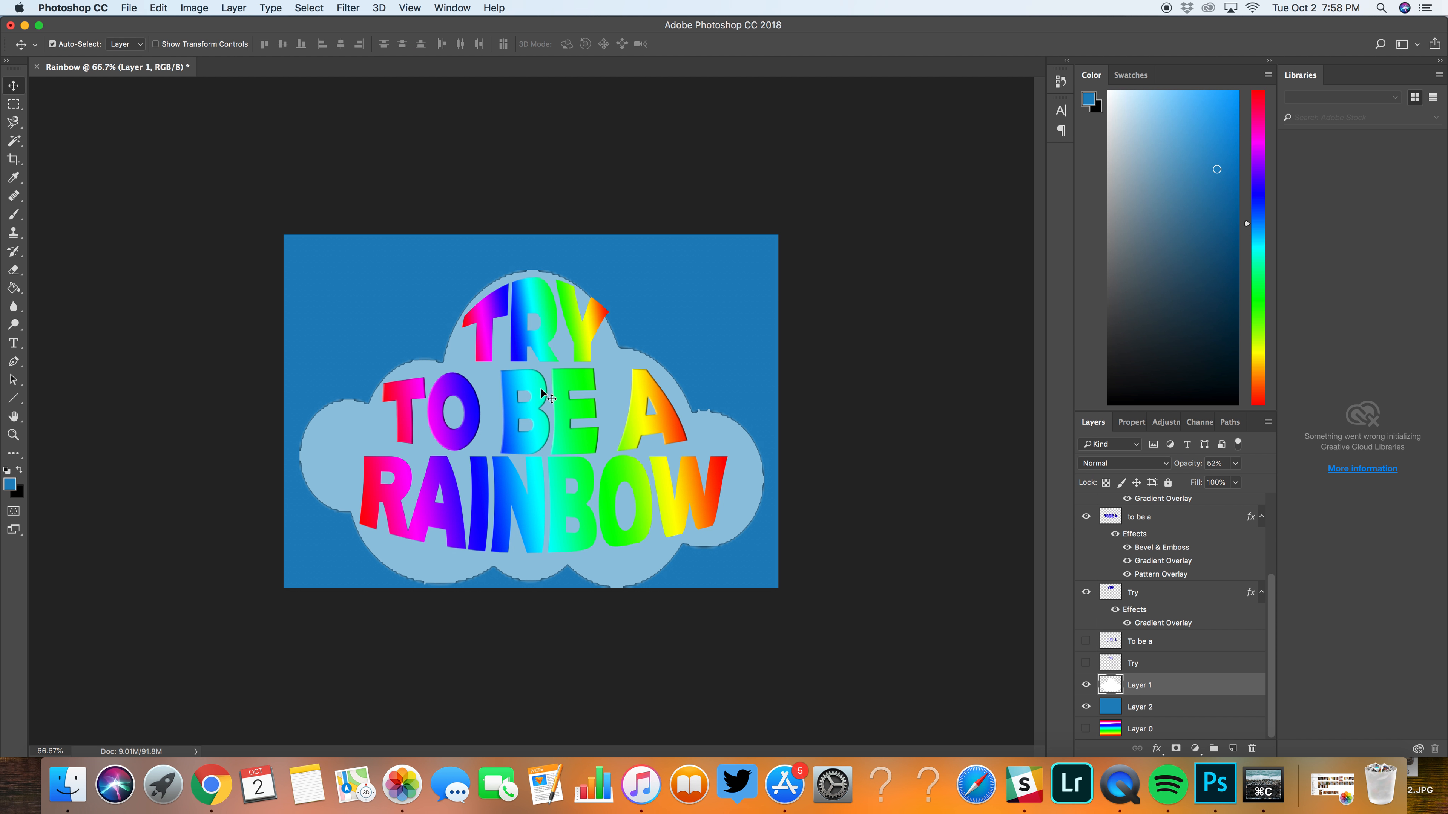
{"action": "left_click_drag", "start_coordinate": [607, 385], "coordinate": [607, 389]}
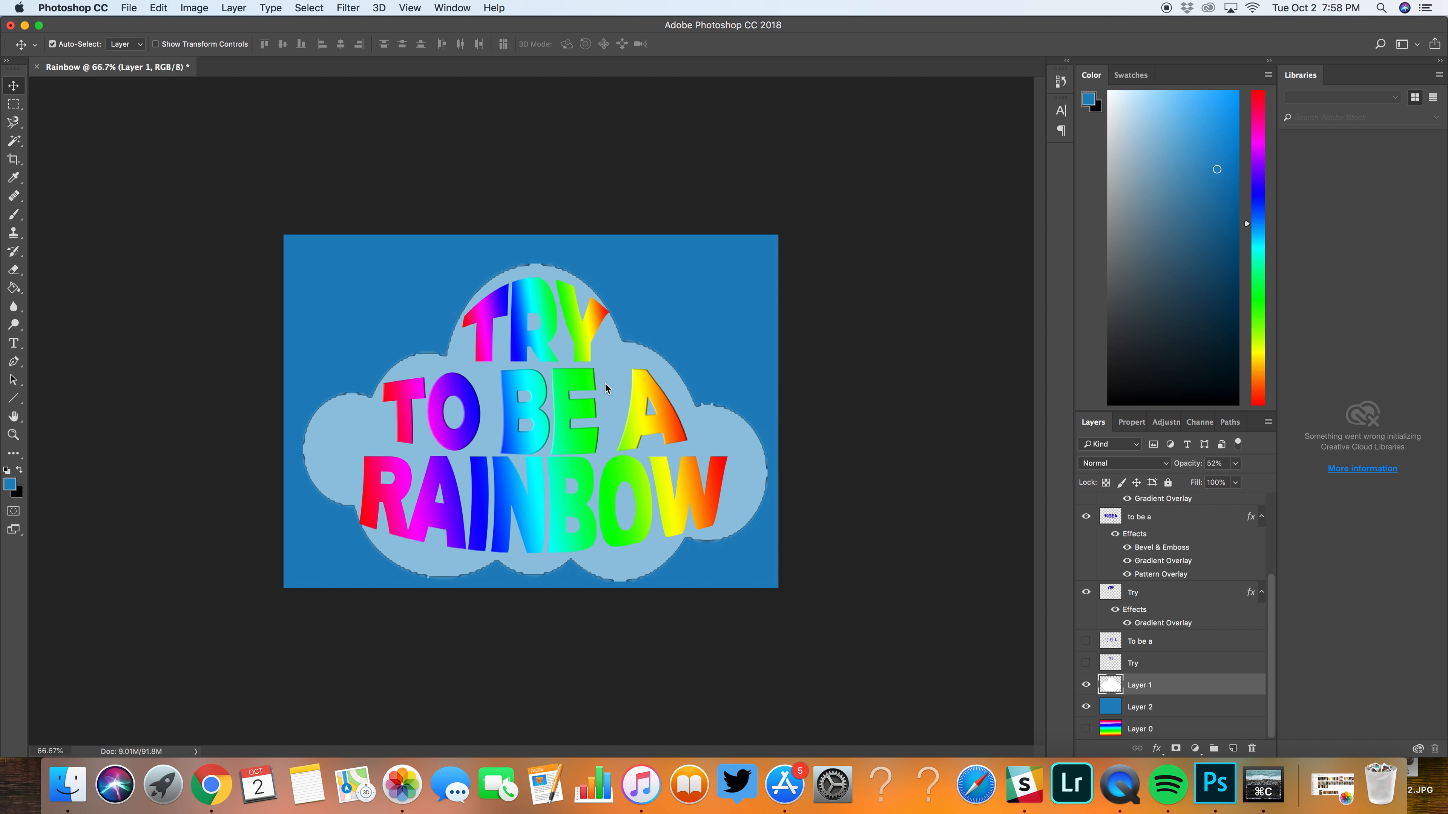